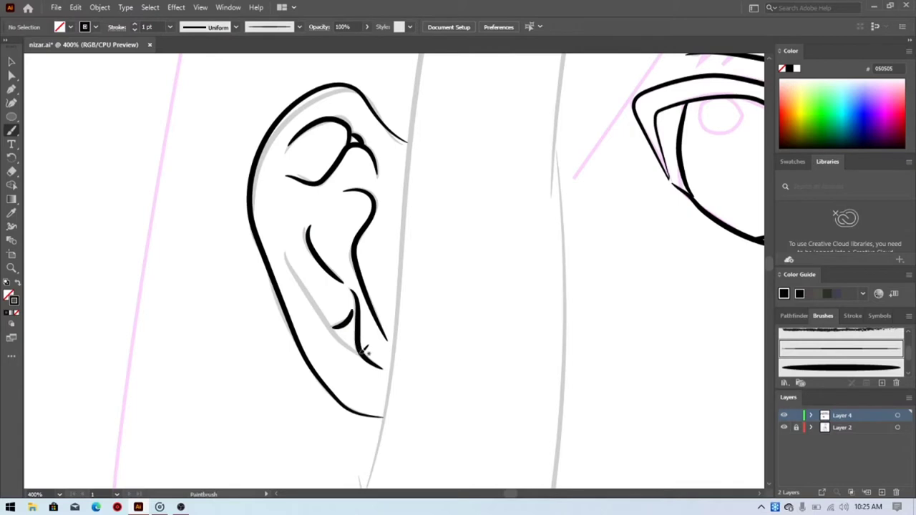
Step: Ink the long curved crease inside the lower ear over the grey sketch line with the Paintbrush
drag(361, 351, 331, 327)
drag(290, 257, 286, 255)
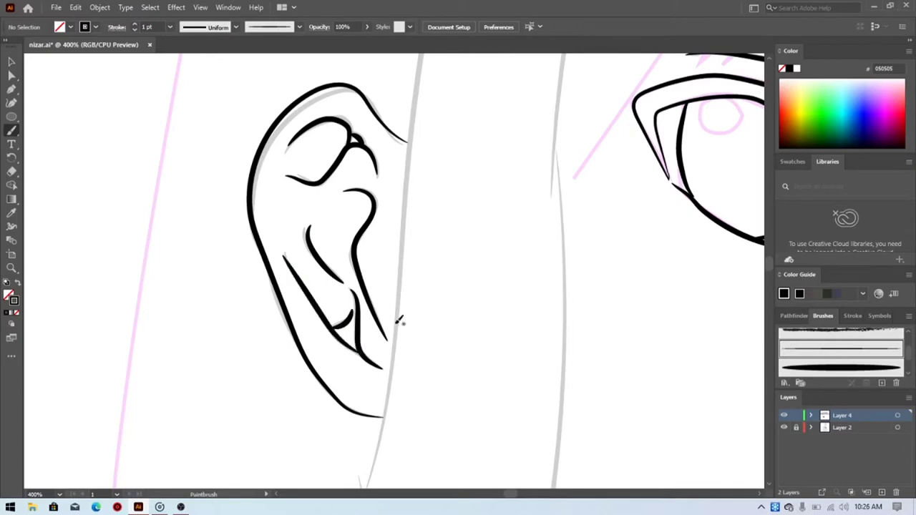
Step: Ink the hooked fold and the short fold below it on the blouse beside the puffed sleeve
drag(432, 246, 560, 253)
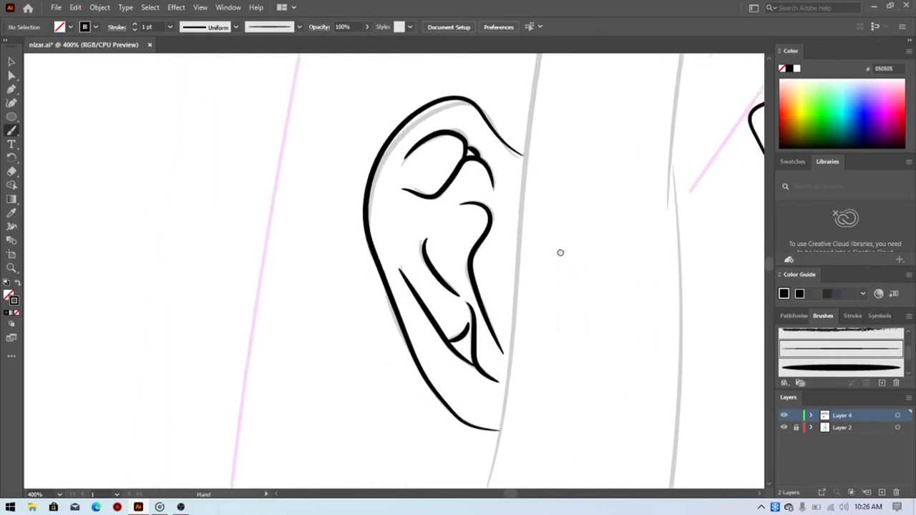
scroll(520, 403, down, 5)
scroll(492, 250, down, 1)
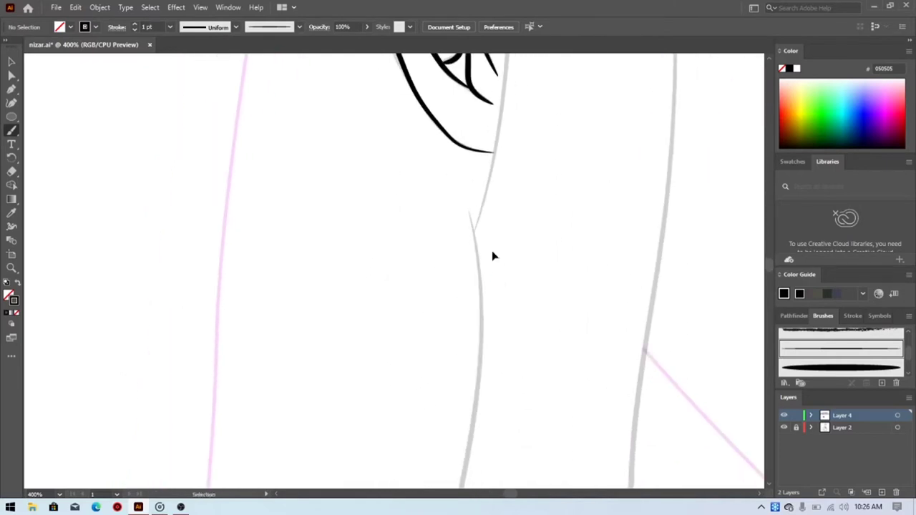
scroll(492, 255, down, 5)
drag(585, 366, 510, 212)
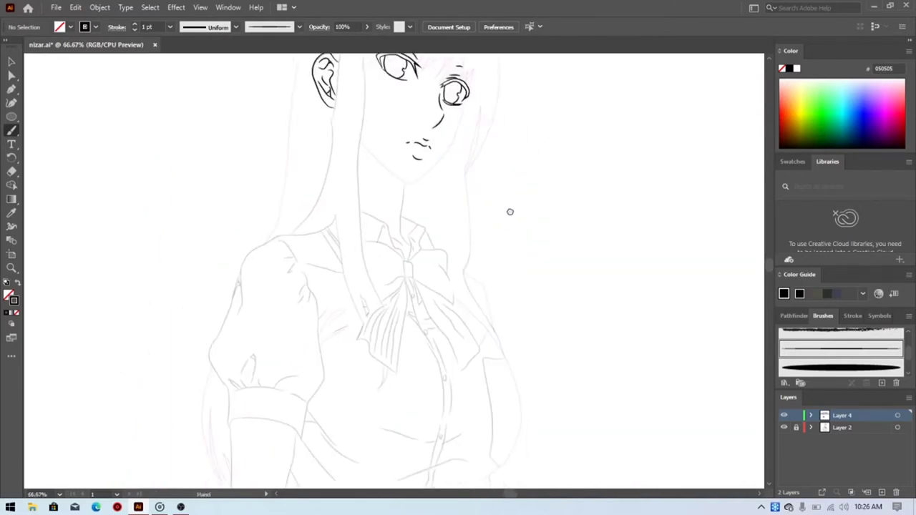
scroll(450, 301, down, 2)
scroll(451, 287, up, 3)
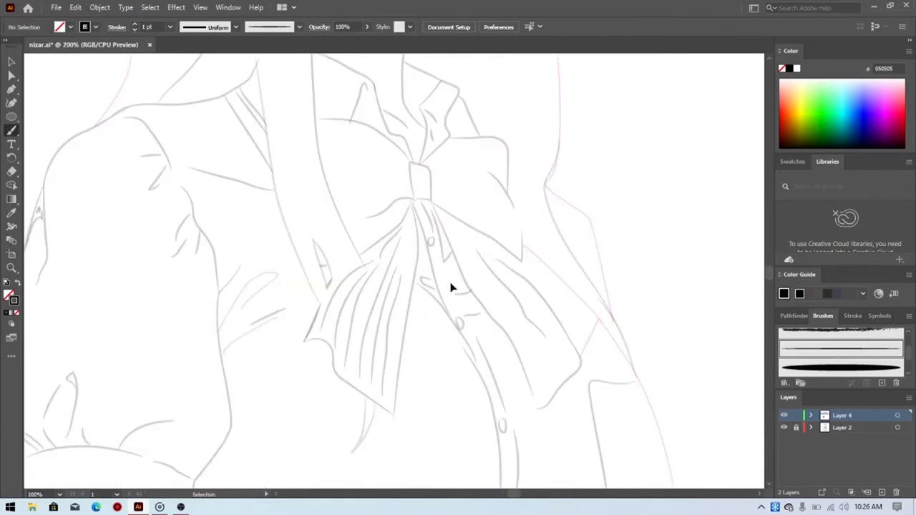
scroll(451, 287, up, 1)
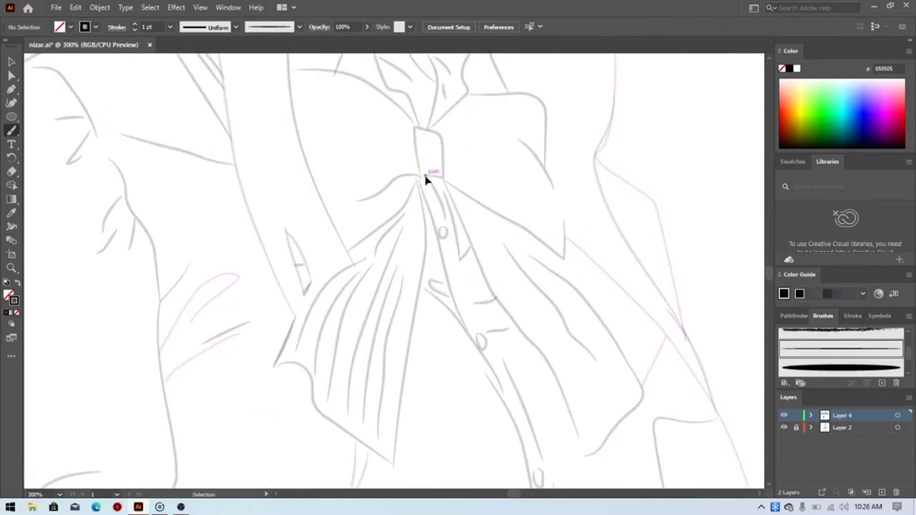
scroll(425, 180, up, 1)
drag(425, 177, 423, 258)
drag(292, 328, 474, 255)
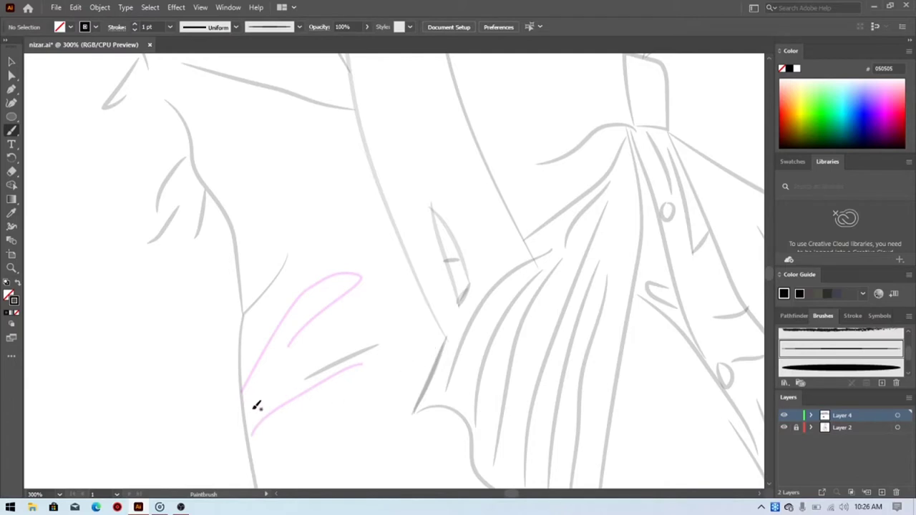
mouse_move(246, 386)
mouse_down()
mouse_move(304, 296)
mouse_move(331, 279)
mouse_move(360, 277)
mouse_move(290, 346)
mouse_up()
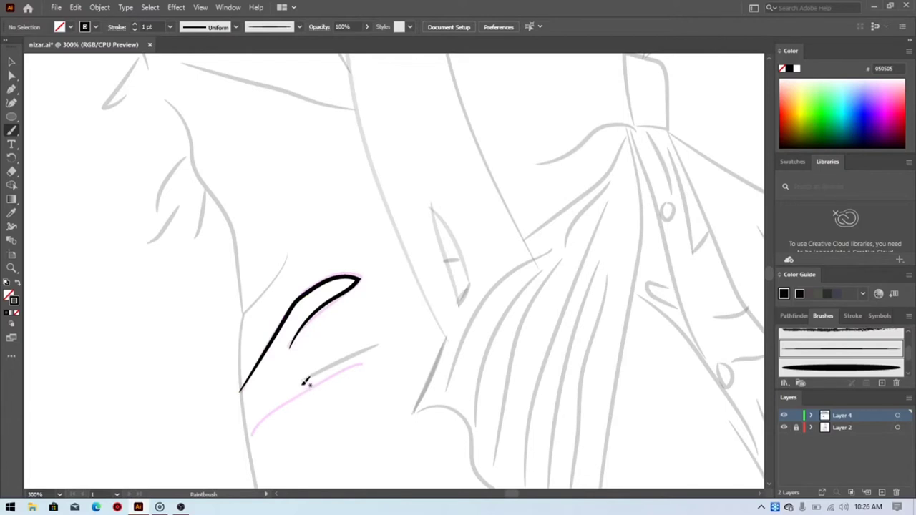
drag(306, 383, 372, 345)
Step: Ink the wavy bottom edge of the left ribbon tail down to its lower tip
drag(409, 384, 401, 332)
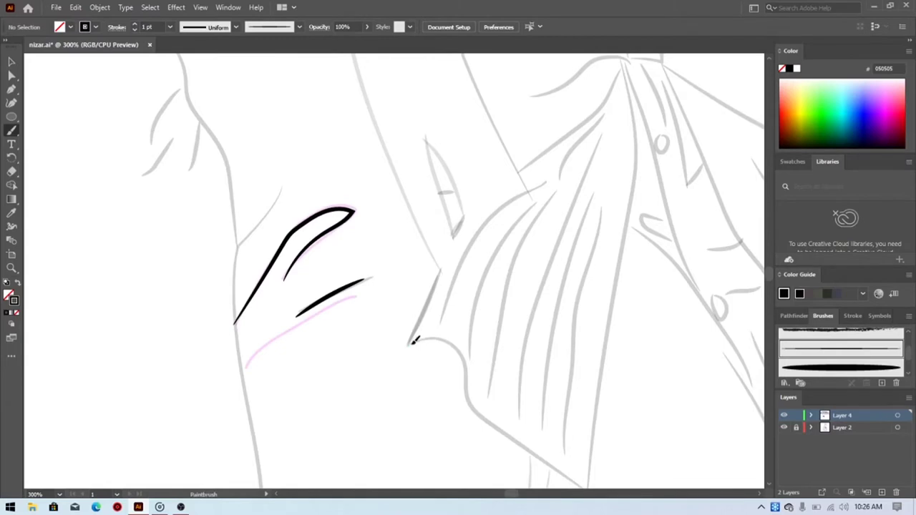
mouse_move(433, 337)
mouse_down()
mouse_move(453, 340)
mouse_move(466, 364)
mouse_up()
drag(517, 435, 543, 456)
drag(594, 490, 593, 492)
drag(590, 460, 542, 382)
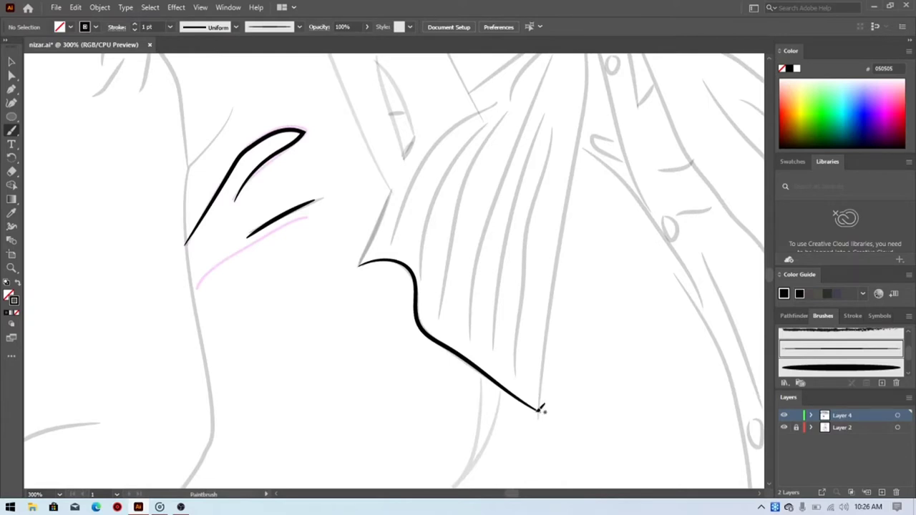
drag(541, 410, 541, 374)
key(ctrl+z)
drag(541, 412, 550, 315)
drag(553, 283, 560, 244)
mouse_move(579, 138)
mouse_down()
mouse_move(587, 50)
mouse_move(594, 76)
mouse_up()
scroll(593, 246, up, 4)
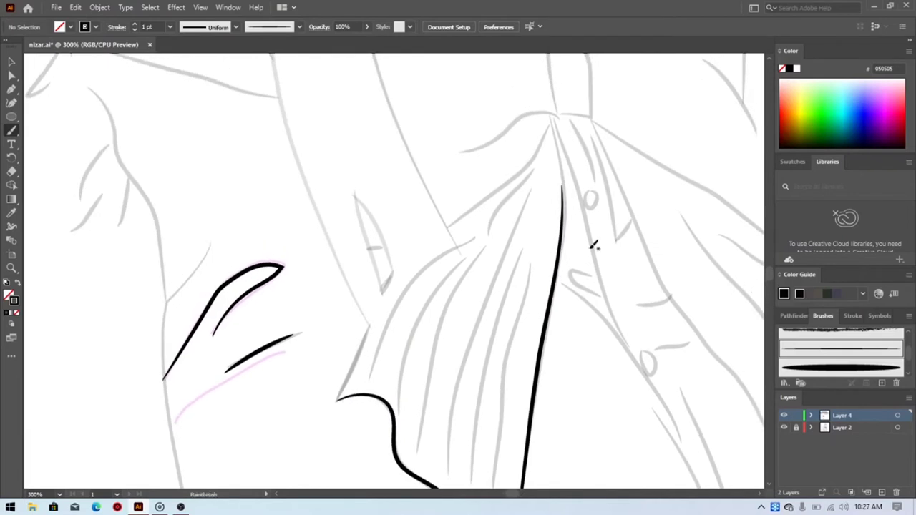
key(ctrl+z)
Step: Ink the inner edge of the left ribbon tail in one stroke from the bow knot to the lower tip
key(ctrl+minus)
key(ctrl+minus)
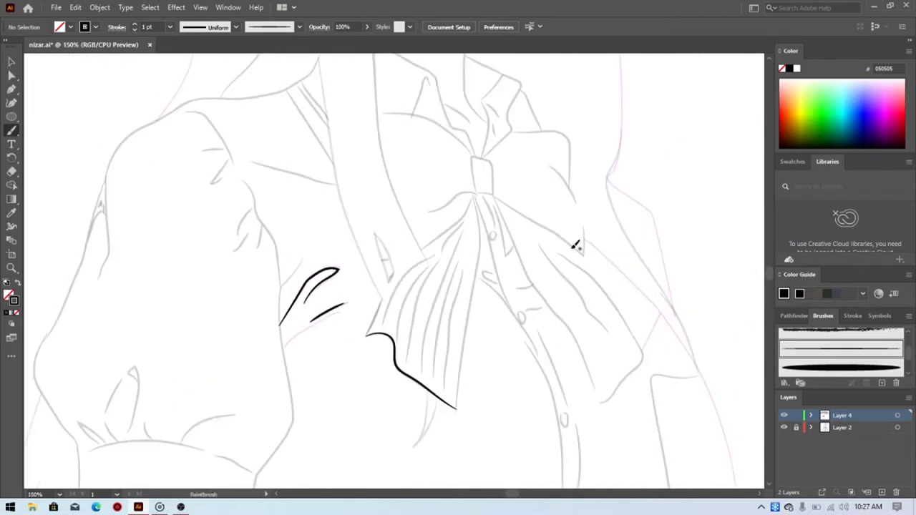
mouse_move(474, 191)
mouse_down()
mouse_move(479, 252)
mouse_move(460, 407)
mouse_up()
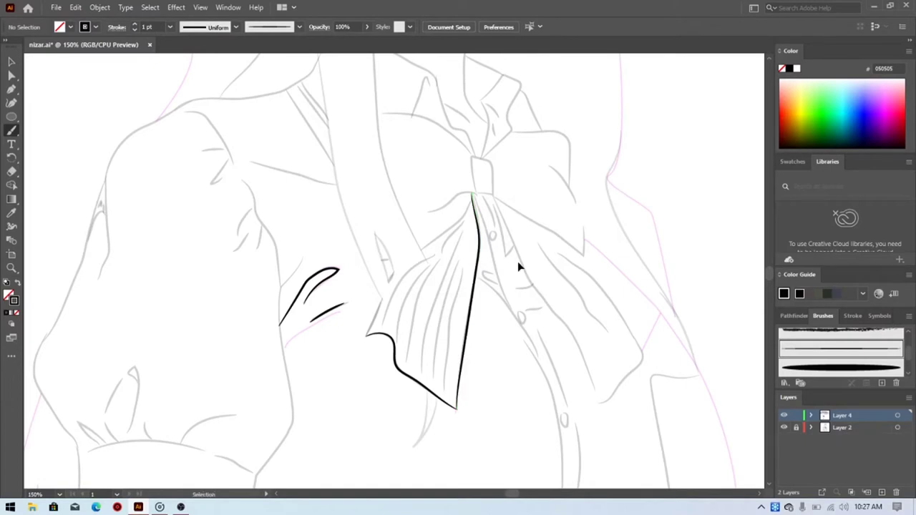
key(ctrl+plus)
key(ctrl+plus)
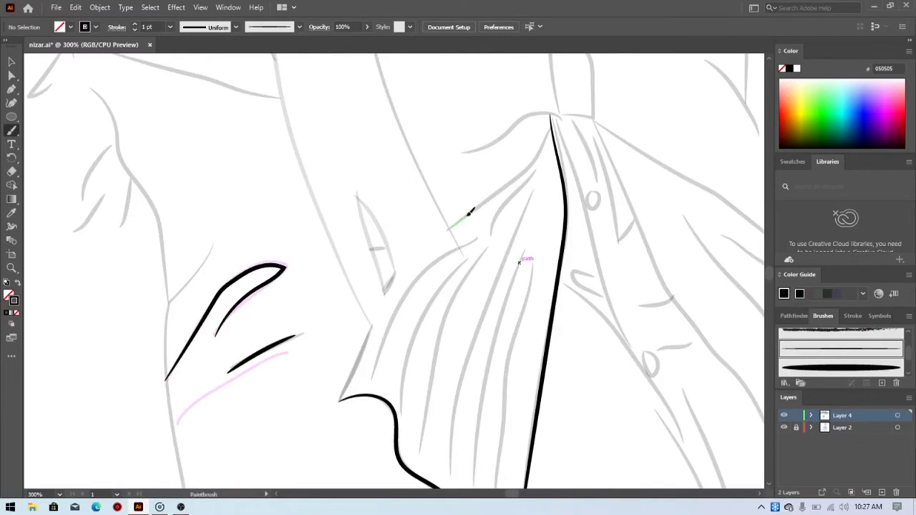
drag(508, 182, 512, 178)
key(ctrl+z)
Step: Ink the curved lower edge of the left bow loop and the outline of the bow knot
mouse_move(597, 209)
mouse_down()
mouse_move(530, 174)
mouse_move(470, 205)
mouse_move(423, 184)
mouse_up()
drag(446, 226, 507, 302)
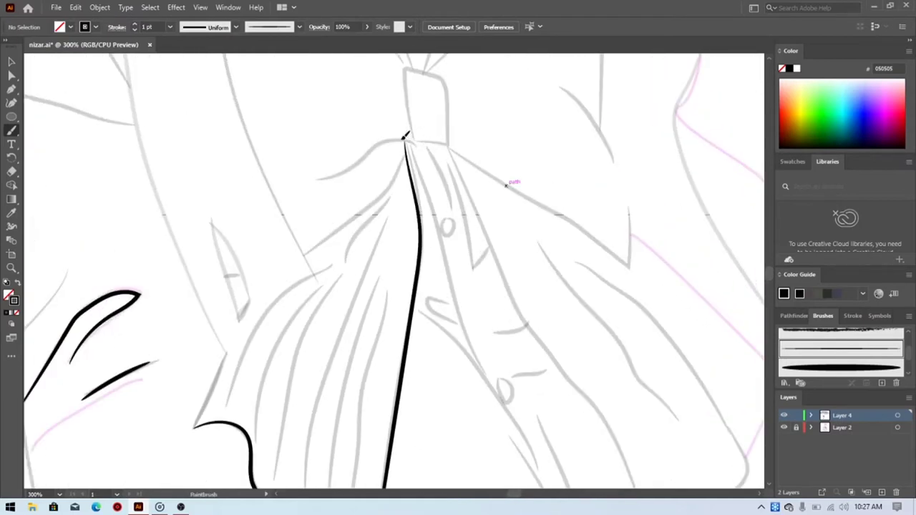
drag(376, 146, 320, 171)
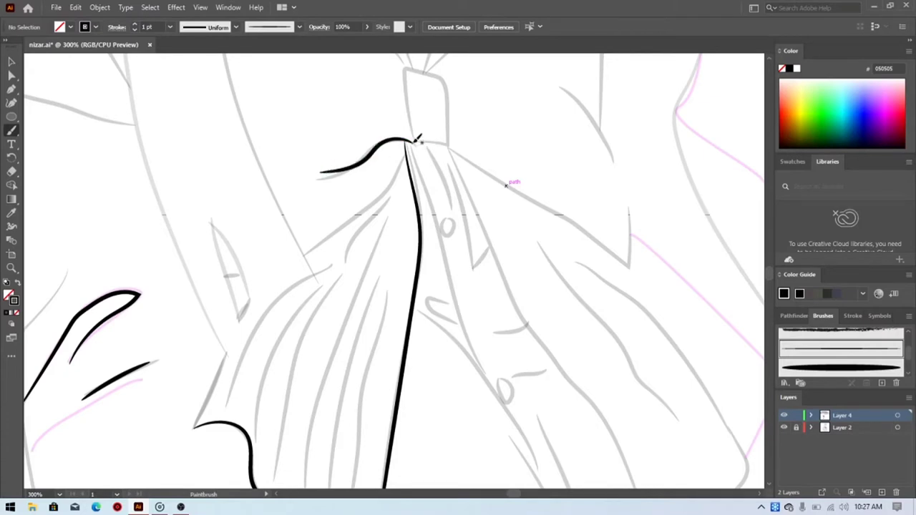
mouse_move(416, 140)
mouse_down()
mouse_move(405, 69)
mouse_move(416, 71)
mouse_up()
mouse_move(451, 111)
mouse_down()
mouse_move(447, 144)
mouse_move(411, 140)
mouse_up()
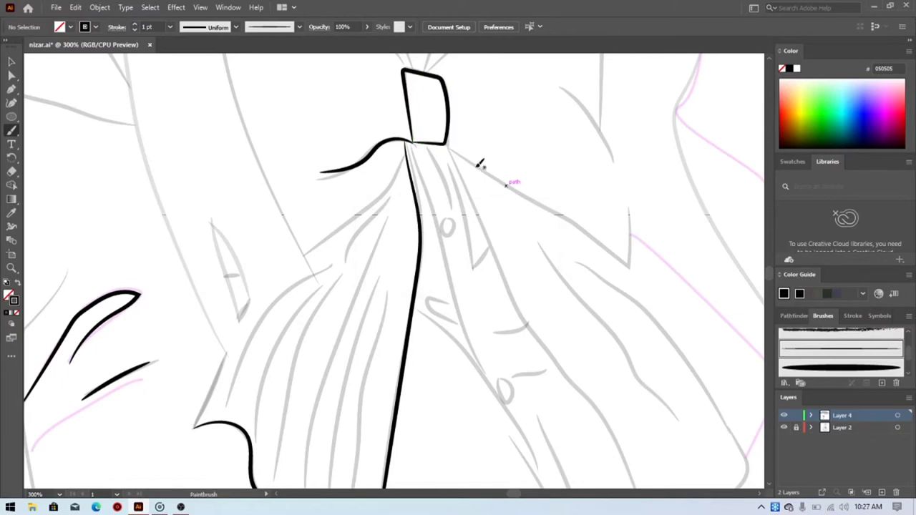
Step: Outline the folded collar piece above the bow knot and add two short creases inside it
scroll(490, 214, up, 5)
scroll(490, 213, right, 3)
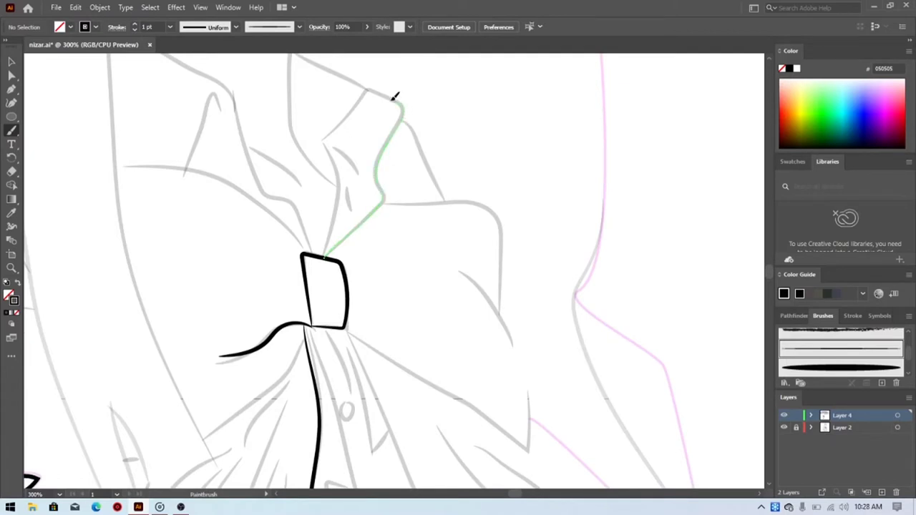
mouse_move(393, 96)
mouse_down()
mouse_move(379, 89)
mouse_move(328, 132)
mouse_move(335, 175)
mouse_move(324, 252)
mouse_move(350, 252)
mouse_up()
key(ctrl+z)
mouse_move(338, 221)
mouse_down()
mouse_move(324, 140)
mouse_move(368, 91)
mouse_move(400, 98)
mouse_move(400, 123)
mouse_move(375, 174)
mouse_move(383, 199)
mouse_move(329, 254)
mouse_move(351, 245)
mouse_up()
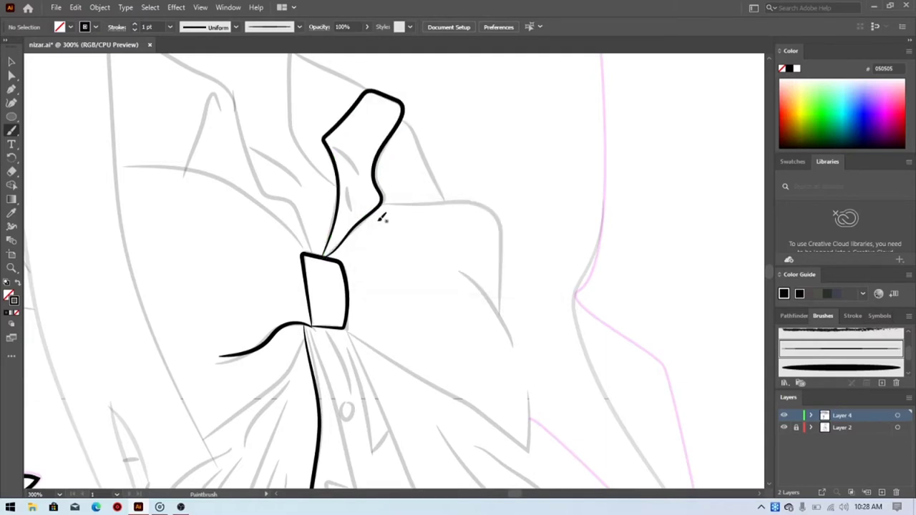
drag(353, 189, 350, 214)
drag(362, 173, 334, 142)
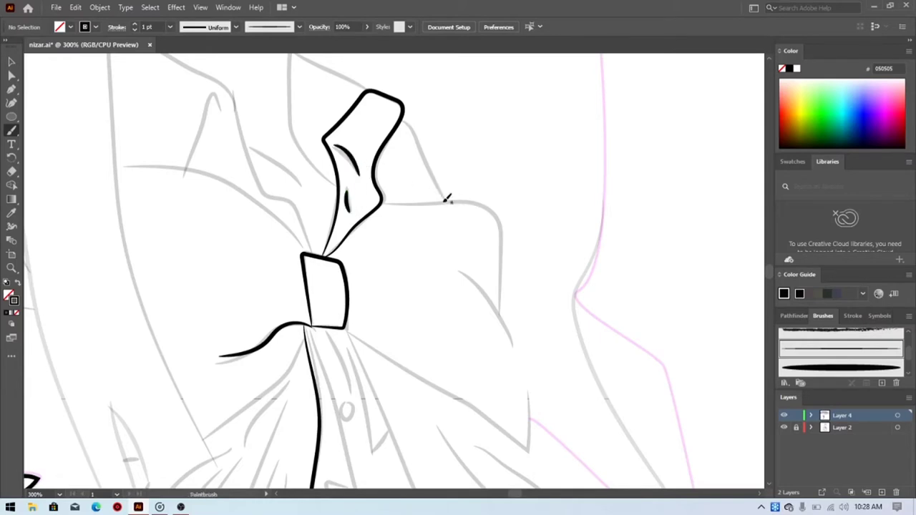
Step: Ink the outer side of the right collar and its upper edge running up to the neck
mouse_move(446, 200)
mouse_down()
mouse_move(413, 125)
mouse_move(421, 119)
mouse_up()
key(ctrl+z)
drag(430, 168, 454, 199)
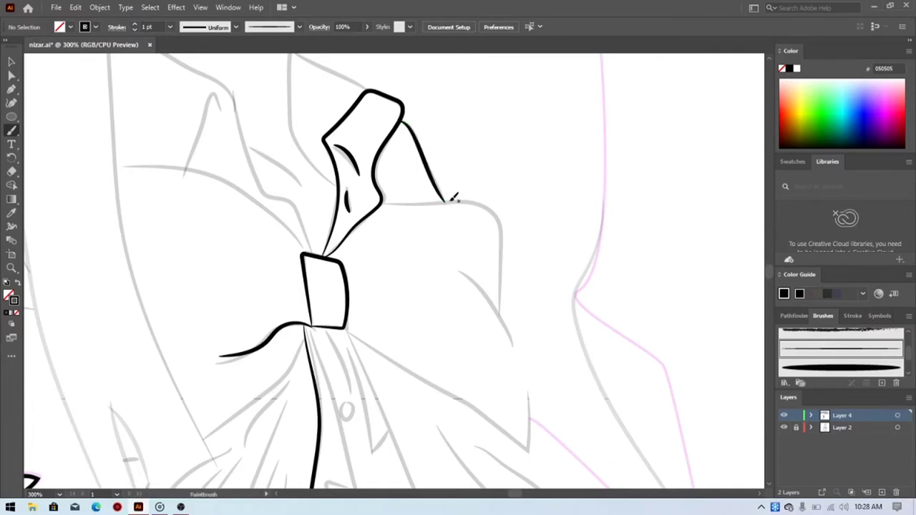
mouse_move(447, 149)
mouse_down()
mouse_move(529, 194)
mouse_move(443, 140)
mouse_up()
drag(540, 260, 511, 200)
Step: Ink the left collar edge, its hooked fold and crease, and the upper edge of the left bow loop
scroll(459, 226, up, 4)
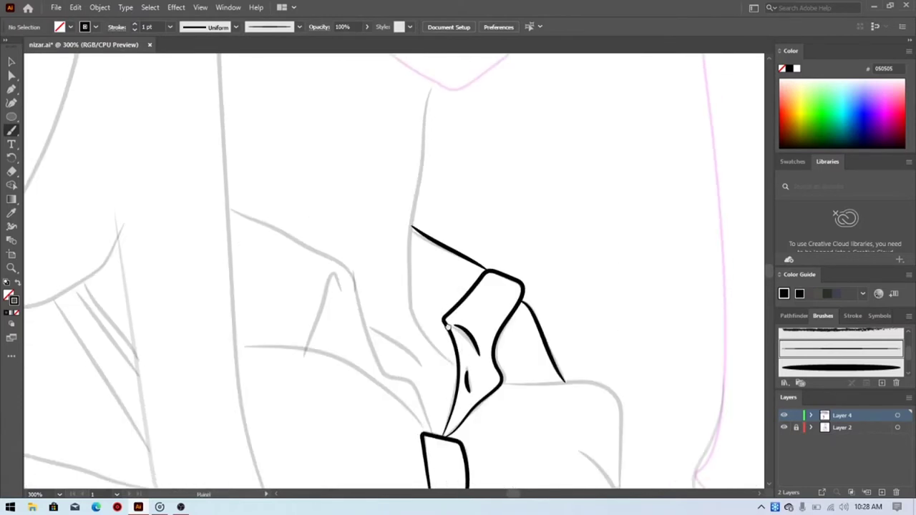
mouse_move(430, 431)
mouse_down()
mouse_move(416, 382)
mouse_move(380, 365)
mouse_move(345, 267)
mouse_move(230, 208)
mouse_up()
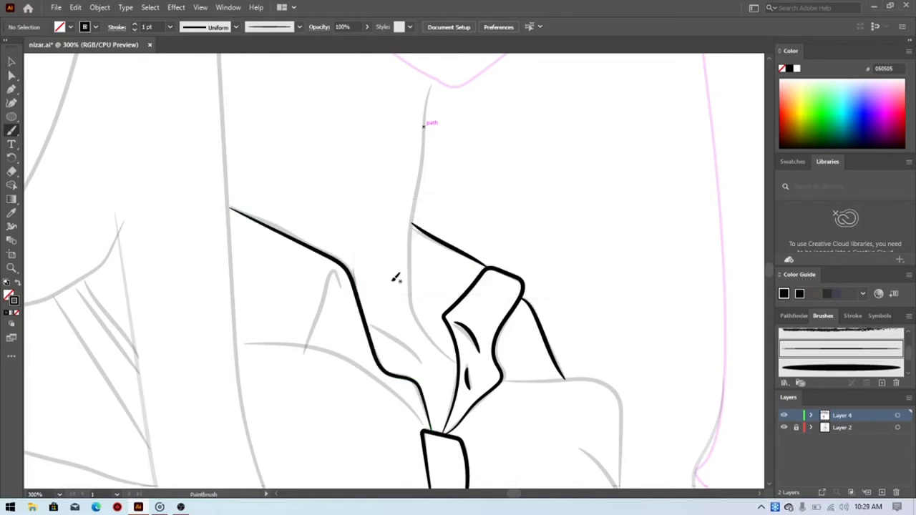
mouse_move(307, 346)
mouse_down()
mouse_move(334, 273)
mouse_move(344, 293)
mouse_up()
mouse_move(436, 425)
mouse_down()
mouse_move(464, 395)
mouse_move(426, 362)
mouse_move(375, 330)
mouse_move(279, 311)
mouse_up()
mouse_move(467, 347)
mouse_down()
mouse_move(410, 309)
mouse_move(380, 271)
mouse_move(349, 263)
mouse_up()
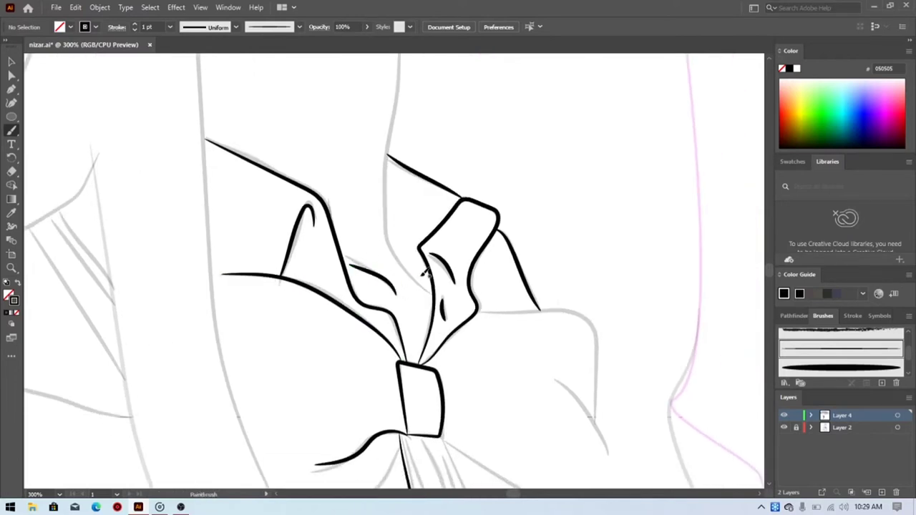
scroll(423, 315, up, 3)
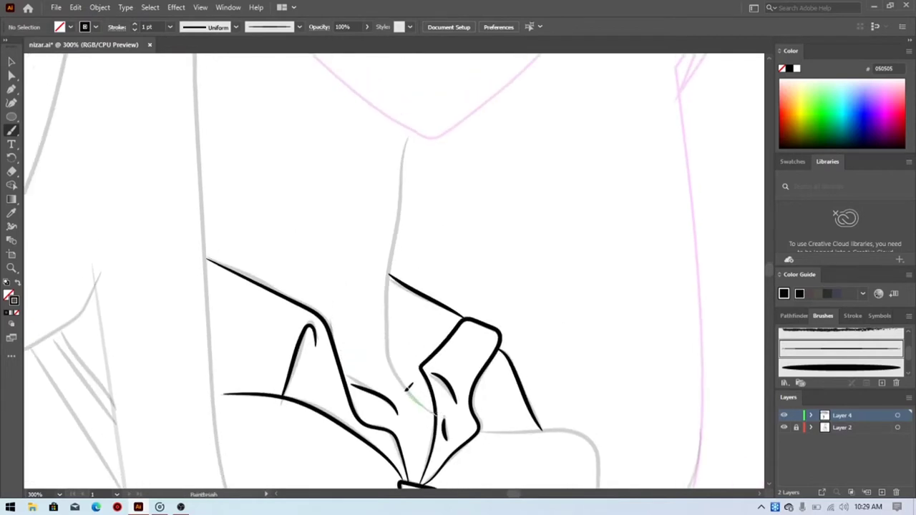
mouse_move(398, 371)
mouse_down()
mouse_move(395, 250)
mouse_move(419, 163)
mouse_up()
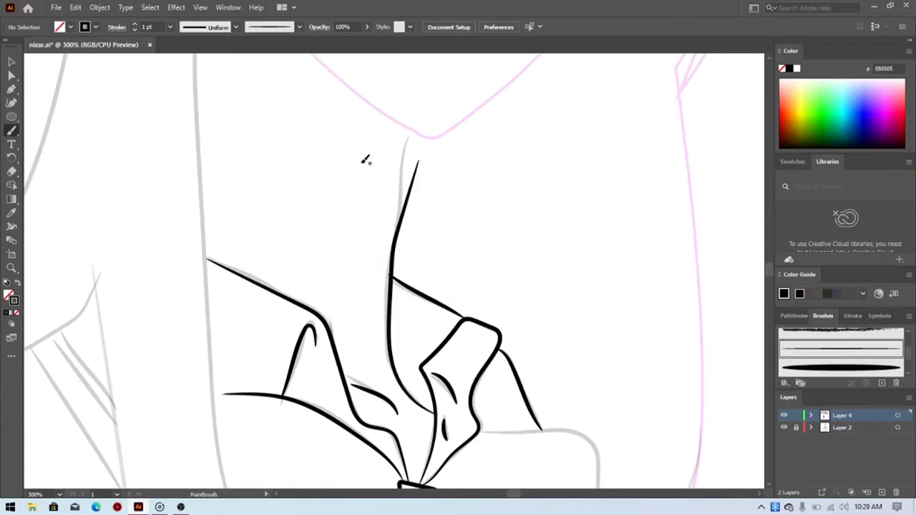
key(ctrl+z)
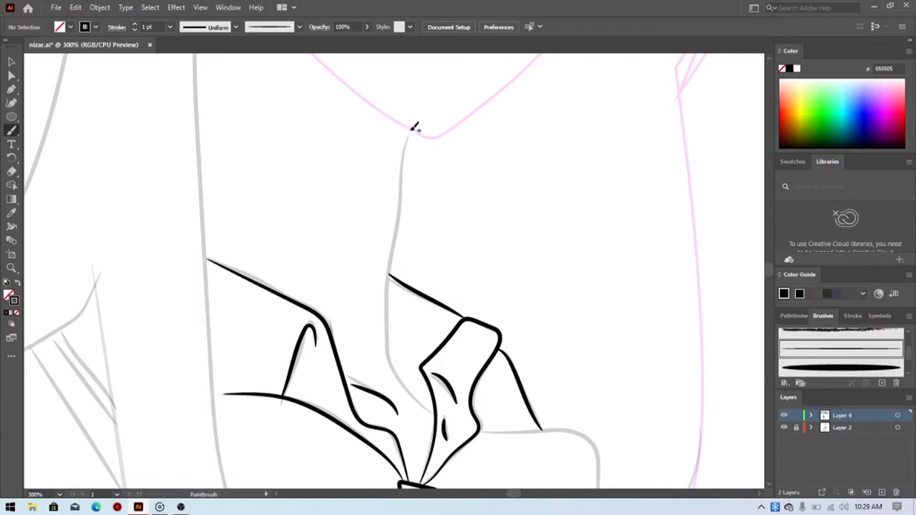
drag(414, 129, 409, 143)
drag(401, 195, 388, 334)
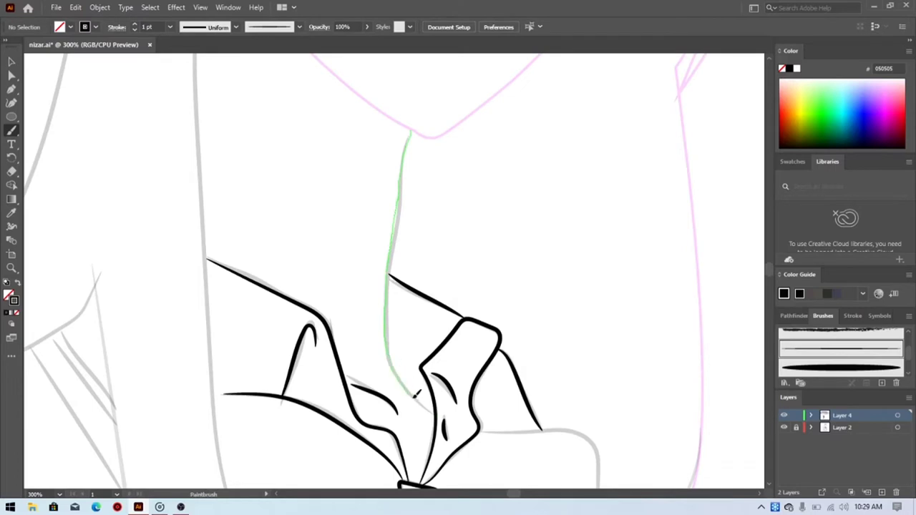
drag(434, 410, 434, 412)
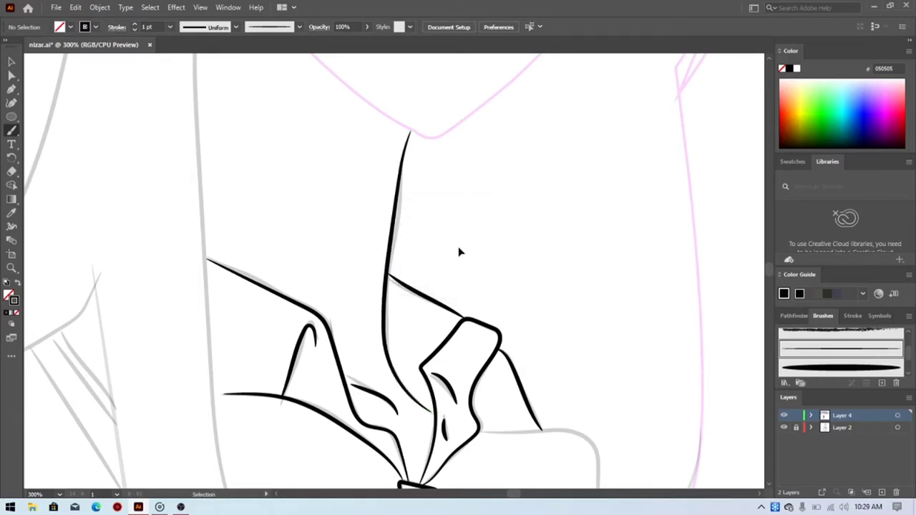
key(ctrl+z)
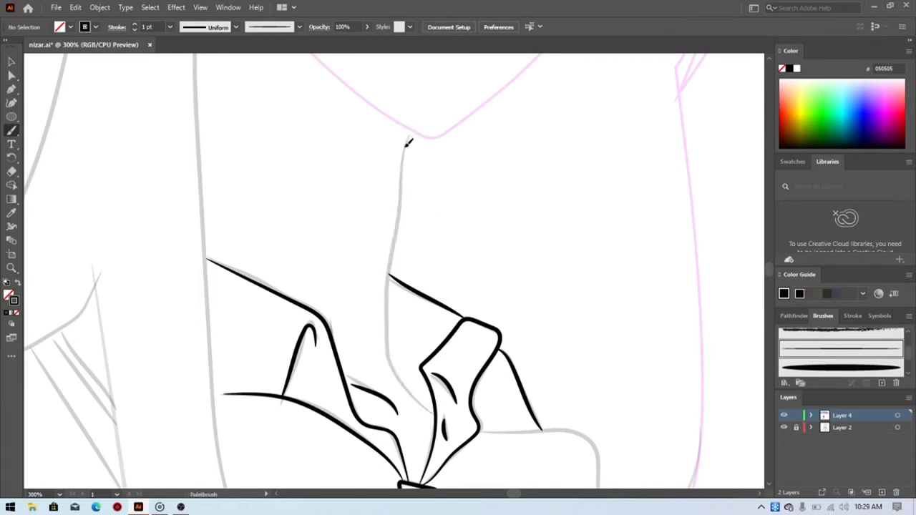
drag(399, 226, 389, 293)
key(ctrl+z)
Step: Ink the neck line between the folded right collar and the chin
mouse_move(434, 410)
mouse_down()
mouse_move(412, 399)
mouse_move(418, 396)
mouse_up()
key(ctrl+z)
drag(391, 353, 389, 327)
drag(399, 218, 416, 127)
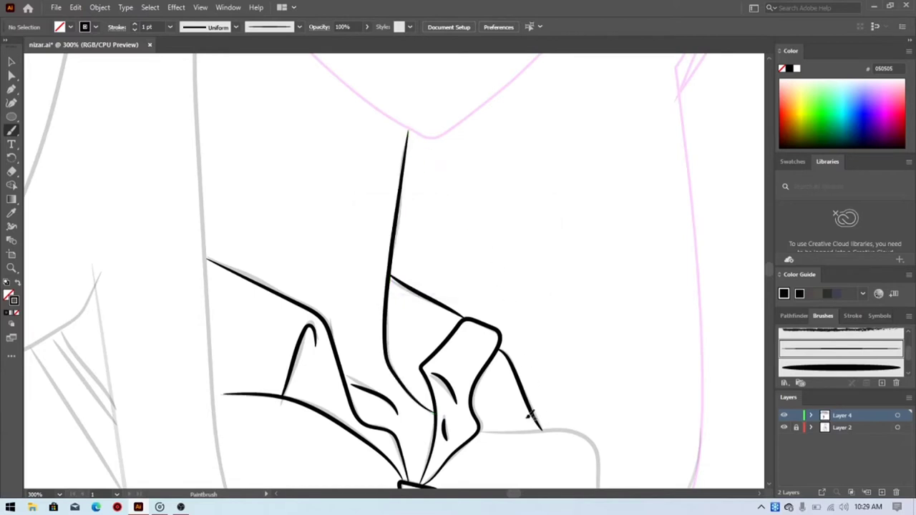
Step: Ink the right bow loop's inner crease along with its outer side and upper edge
mouse_move(480, 318)
mouse_down()
mouse_move(450, 265)
mouse_move(391, 114)
mouse_up()
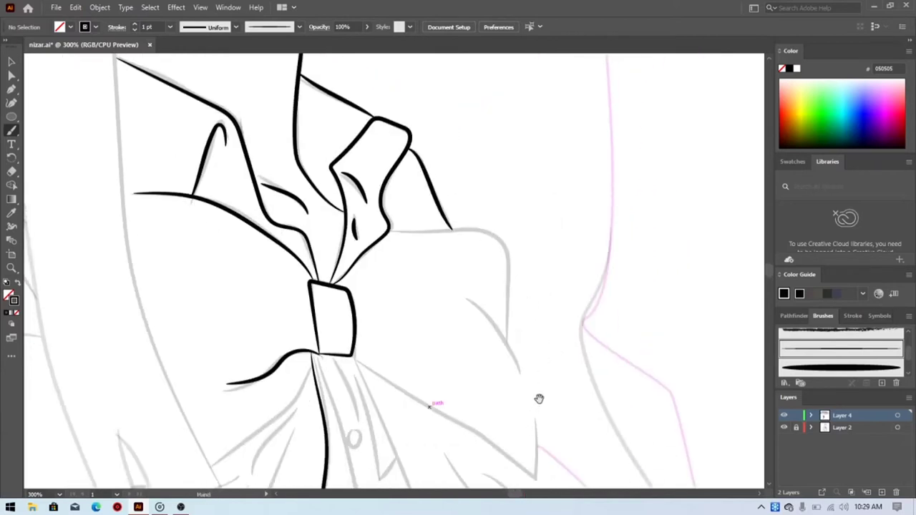
drag(539, 376, 536, 343)
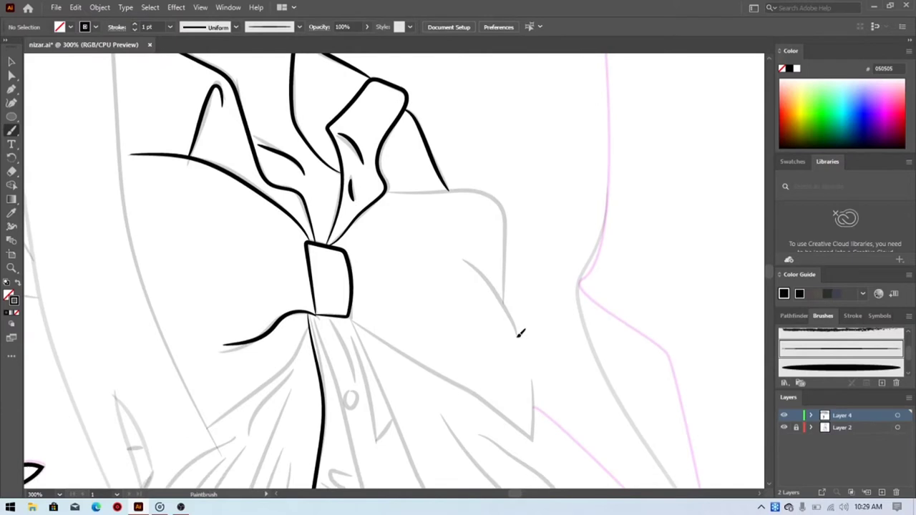
drag(483, 267, 459, 259)
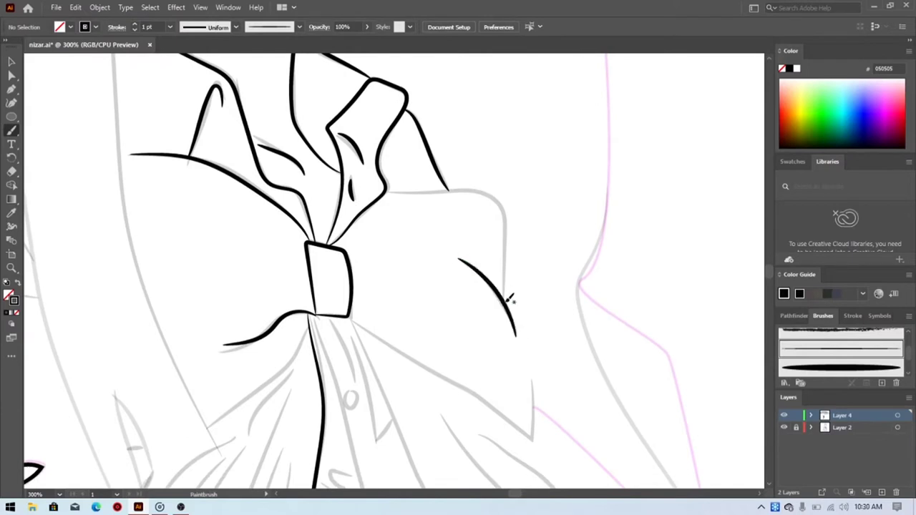
drag(504, 294, 504, 259)
drag(496, 198, 387, 189)
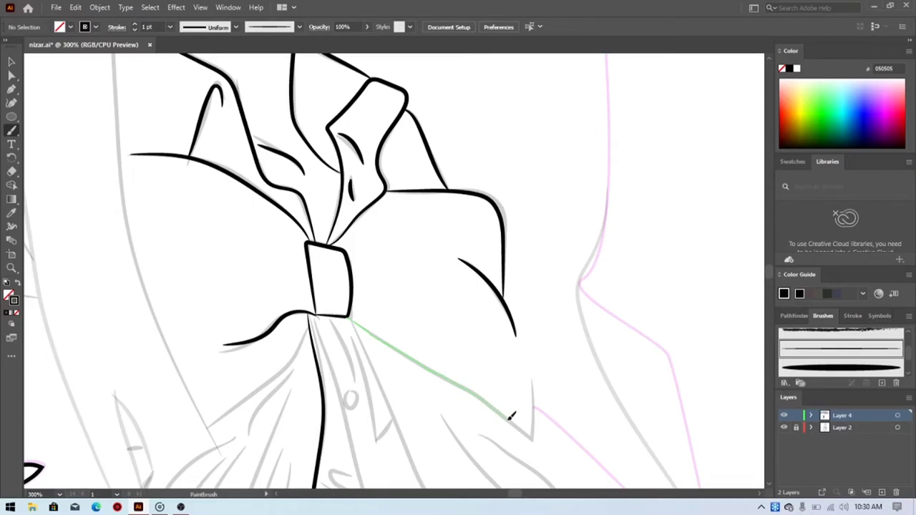
Step: Ink the lower edge of the right bow loop and its sharp outer corner
drag(535, 366, 521, 243)
mouse_move(616, 328)
mouse_down()
mouse_move(444, 317)
mouse_move(375, 207)
mouse_move(509, 309)
mouse_up()
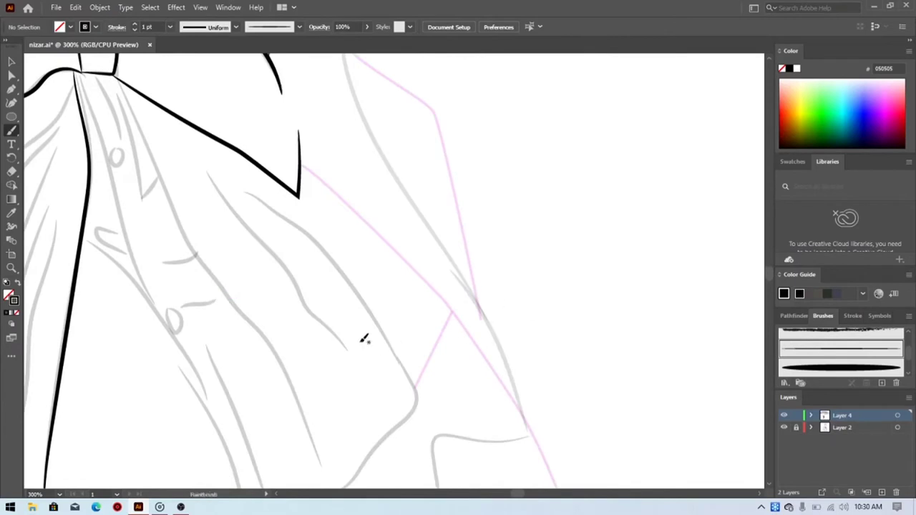
Step: Ink the left ribbon tail's outer side with the short mark above it, and the lower edge of the left bow loop
key(ctrl+minus)
key(ctrl+minus)
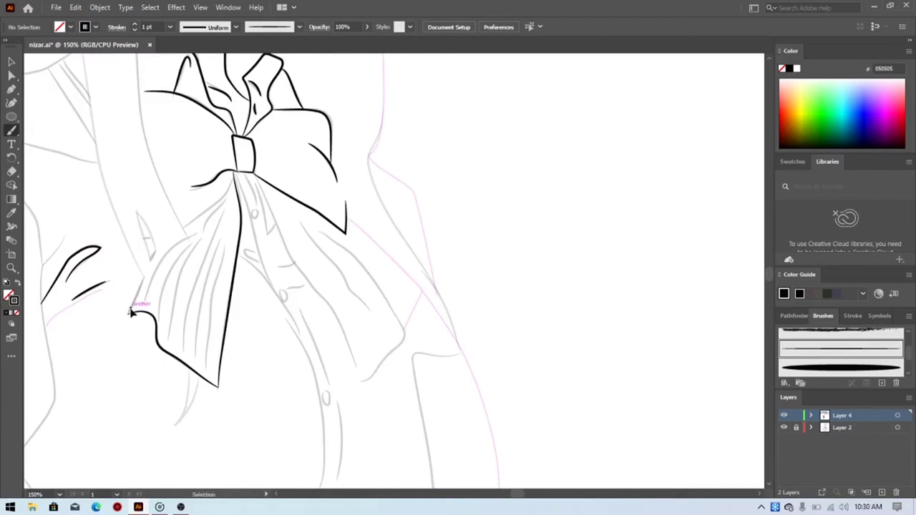
key(ctrl+plus)
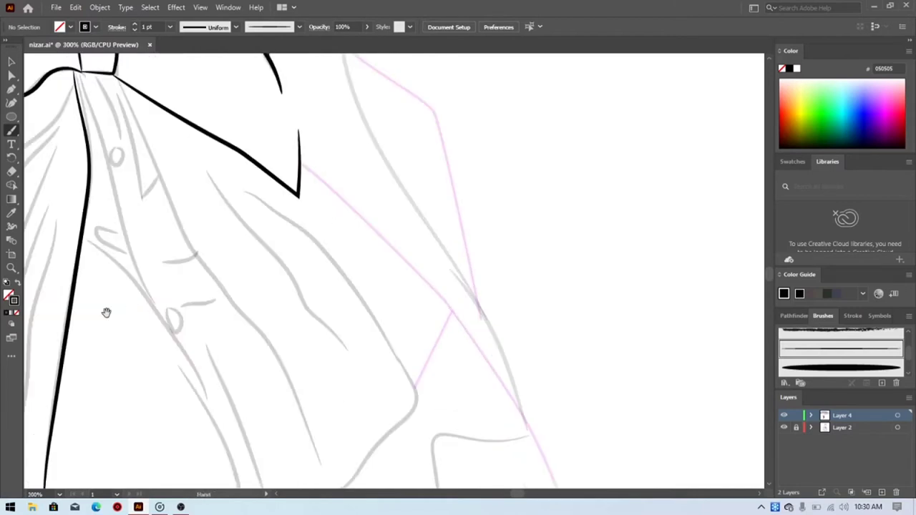
drag(107, 311, 383, 229)
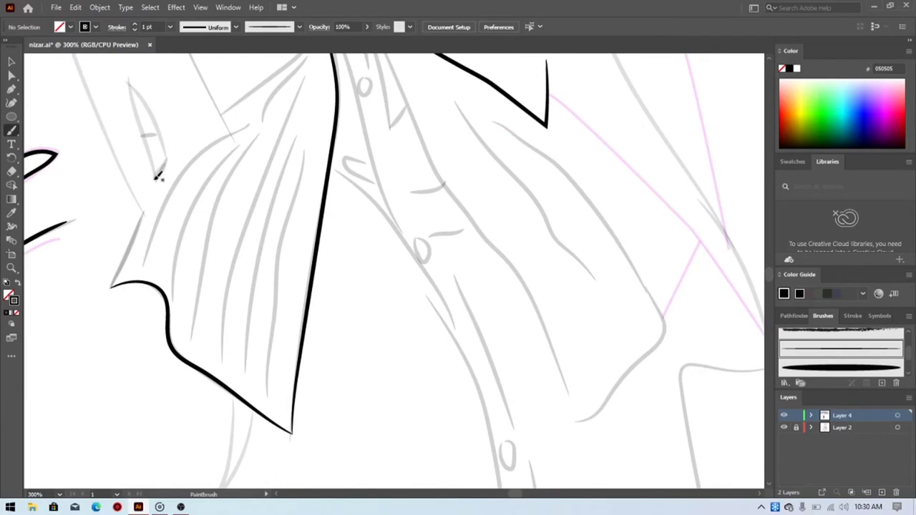
drag(156, 177, 172, 155)
drag(127, 250, 148, 207)
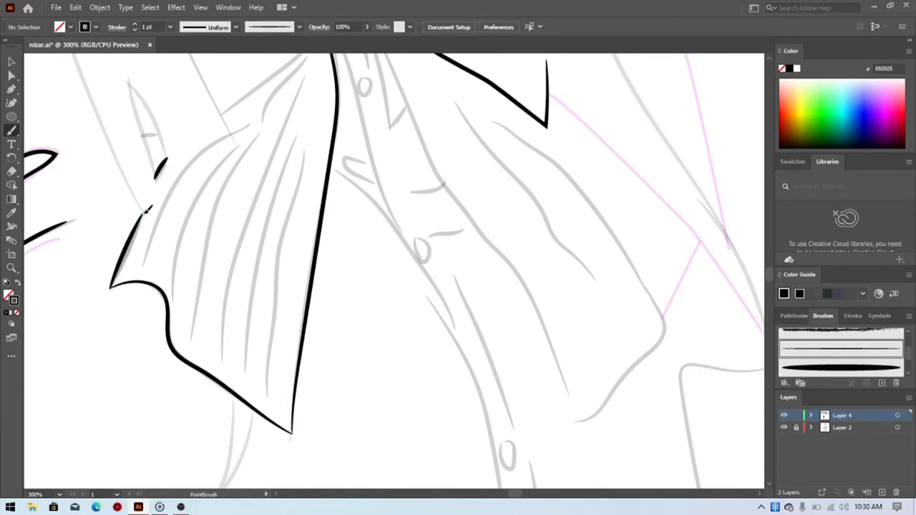
drag(236, 139, 194, 268)
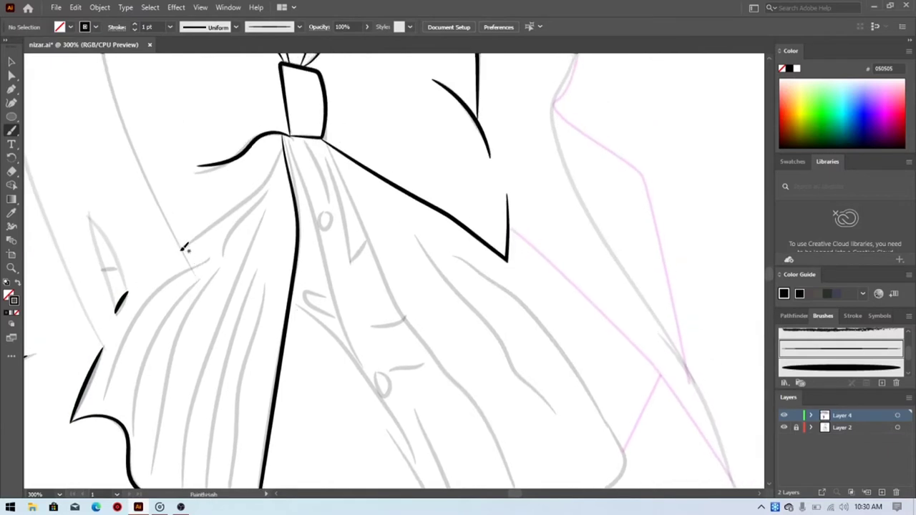
mouse_move(220, 219)
mouse_down()
mouse_move(283, 159)
mouse_move(286, 142)
mouse_up()
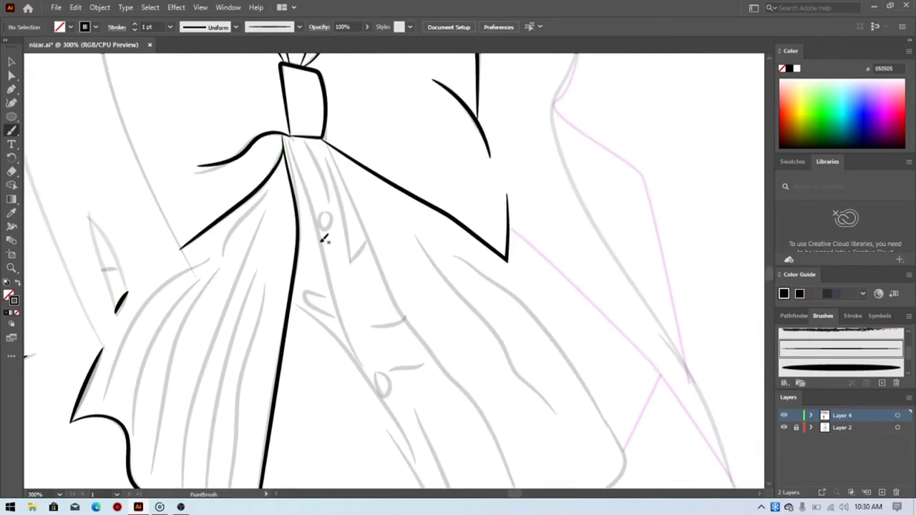
Step: Ink the three oval buttons down the blouse front, plus the crease and short tick beneath the bow knot
scroll(390, 322, down, 5)
scroll(317, 262, down, 5)
scroll(322, 222, right, 2)
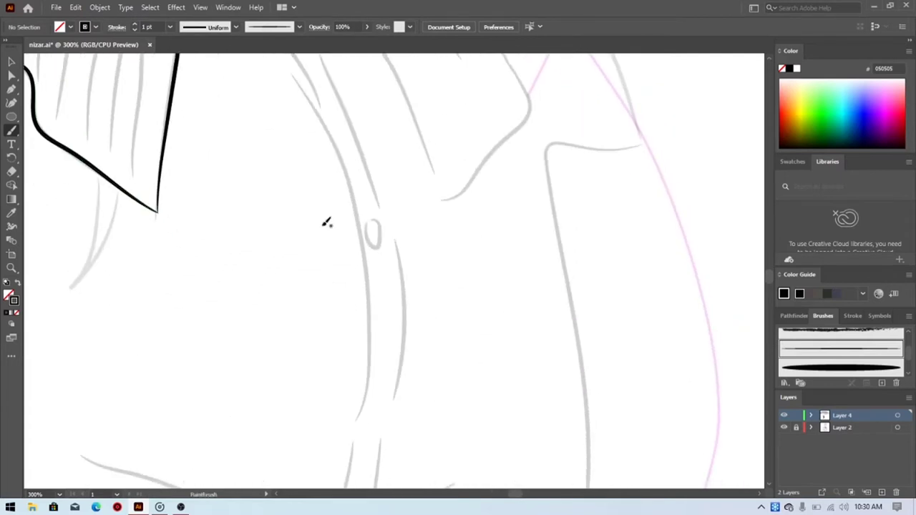
mouse_move(370, 227)
mouse_down()
mouse_move(383, 243)
mouse_move(371, 213)
mouse_up()
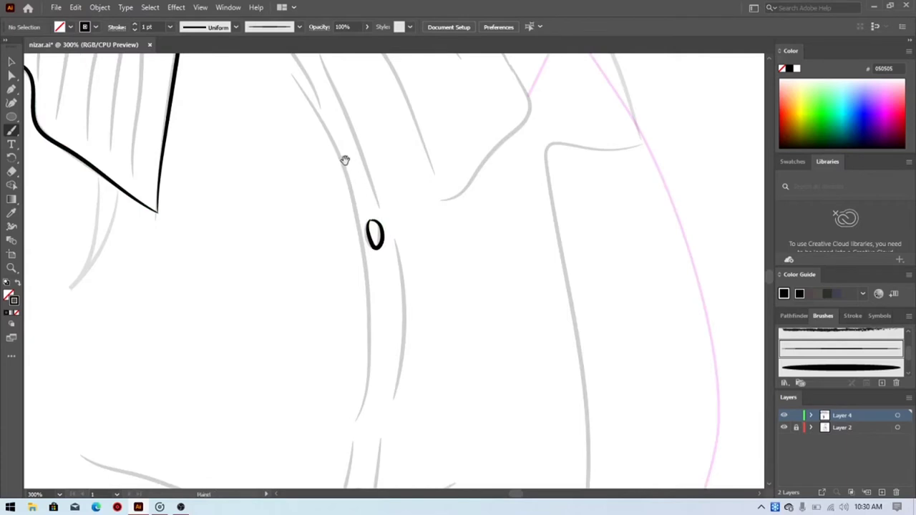
scroll(343, 160, up, 3)
scroll(375, 272, left, 1)
mouse_move(316, 130)
mouse_down()
mouse_move(319, 141)
mouse_move(316, 134)
mouse_up()
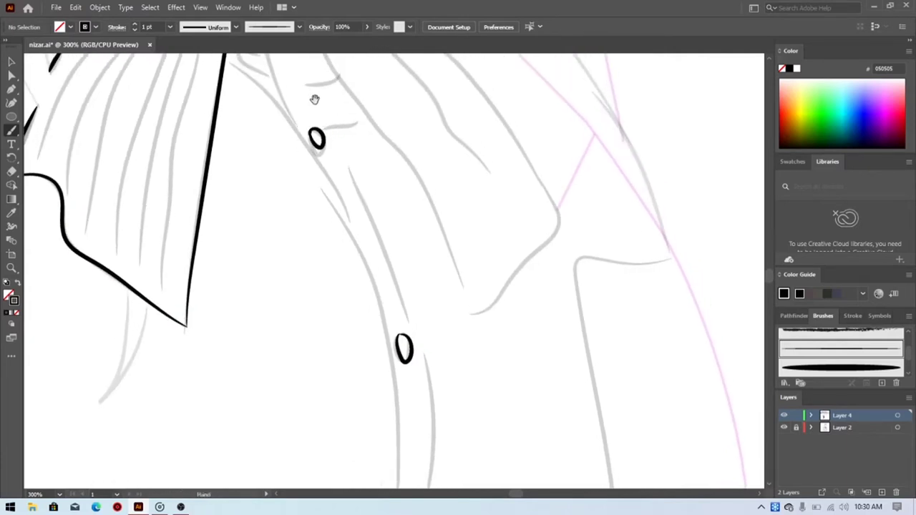
scroll(315, 100, up, 3)
scroll(308, 106, left, 1)
scroll(304, 111, up, 3)
scroll(304, 111, left, 1)
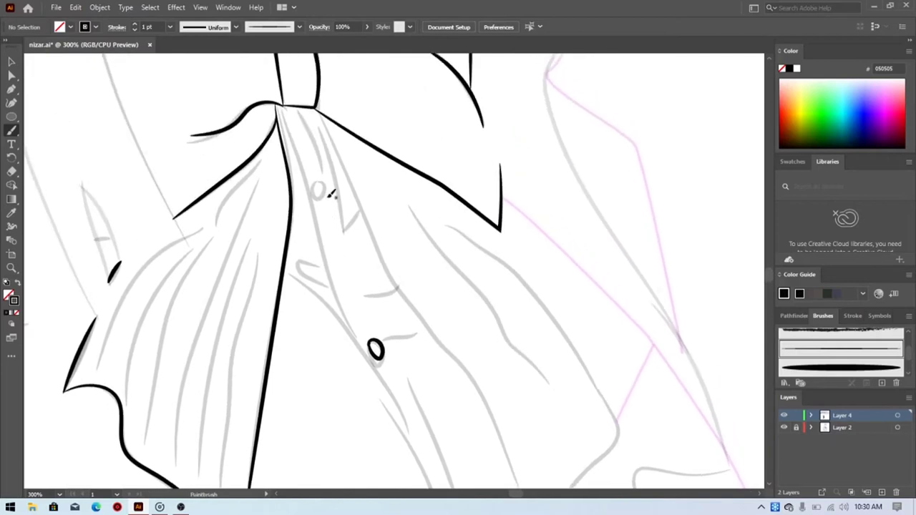
mouse_move(321, 189)
mouse_down()
mouse_move(321, 151)
mouse_move(294, 107)
mouse_up()
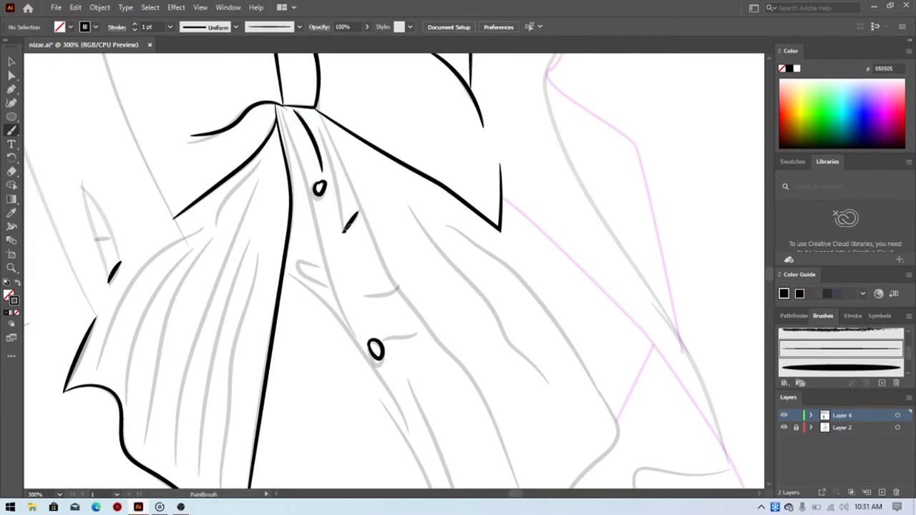
Step: Ink the long side of the pointed fold below the knot and the two short creases near the middle button
drag(343, 209, 318, 125)
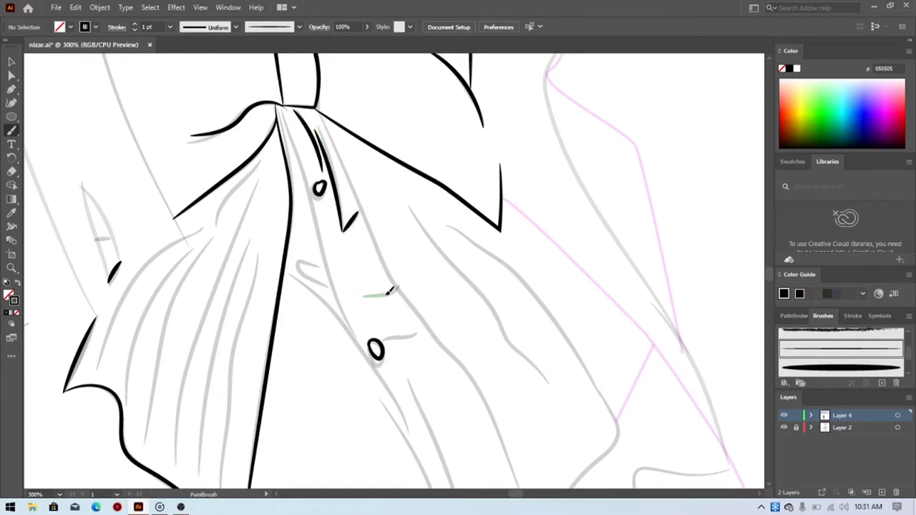
drag(390, 291, 393, 289)
drag(418, 330, 420, 333)
Step: Ink the right edge of the button placket as two curved segments, above and below the lowest inked button
scroll(405, 360, down, 3)
scroll(405, 360, right, 2)
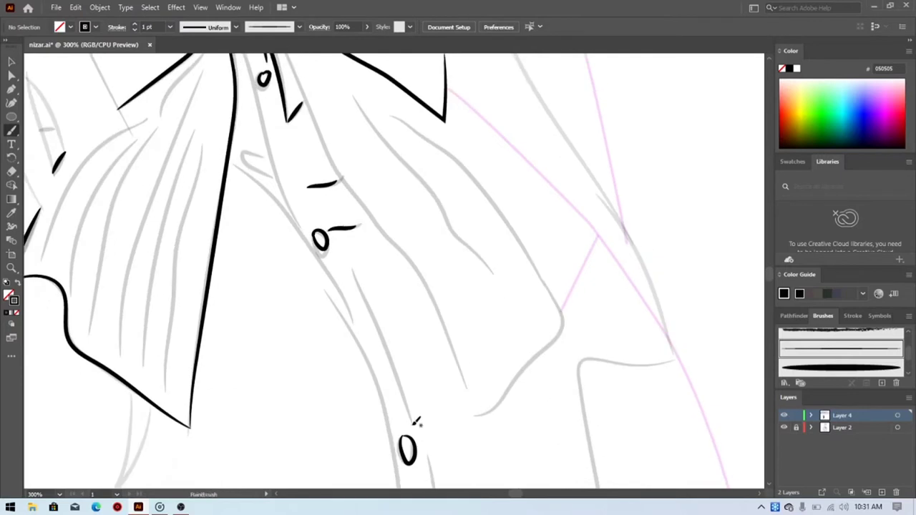
drag(413, 423, 409, 404)
drag(379, 321, 356, 283)
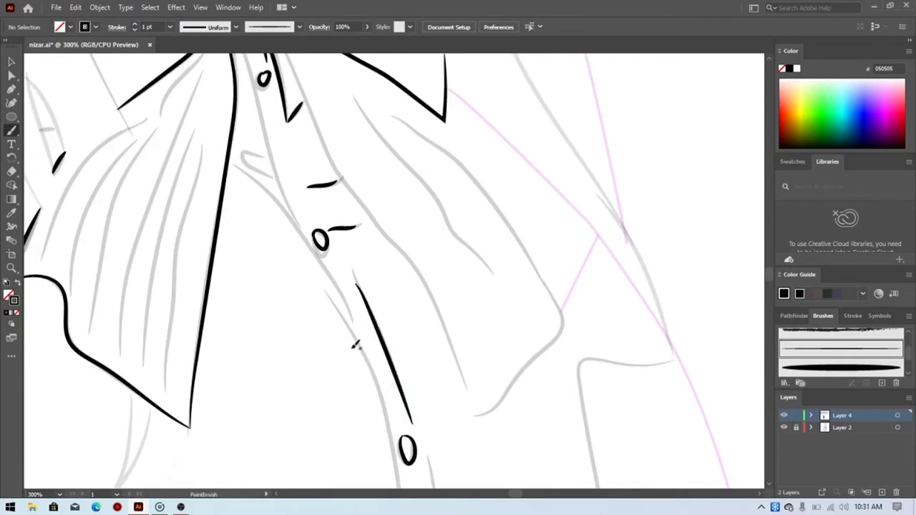
scroll(446, 321, down, 5)
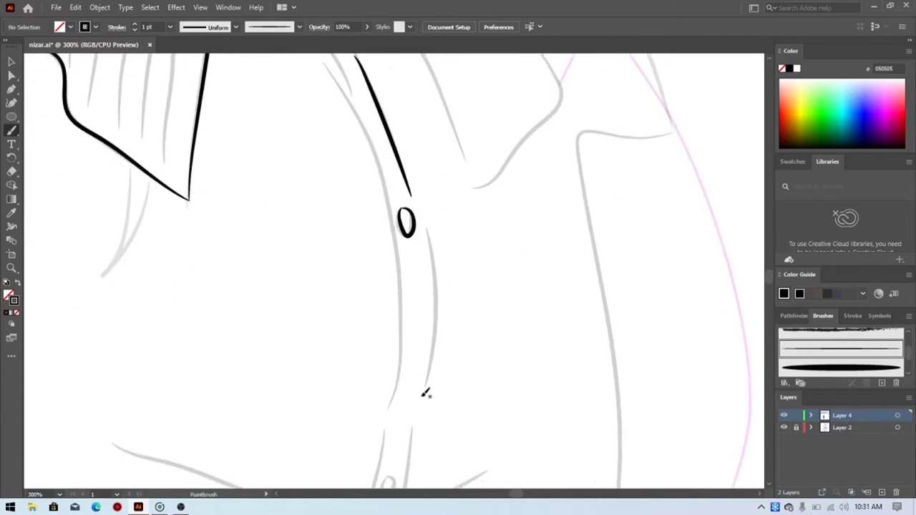
drag(423, 394, 440, 327)
drag(430, 246, 428, 244)
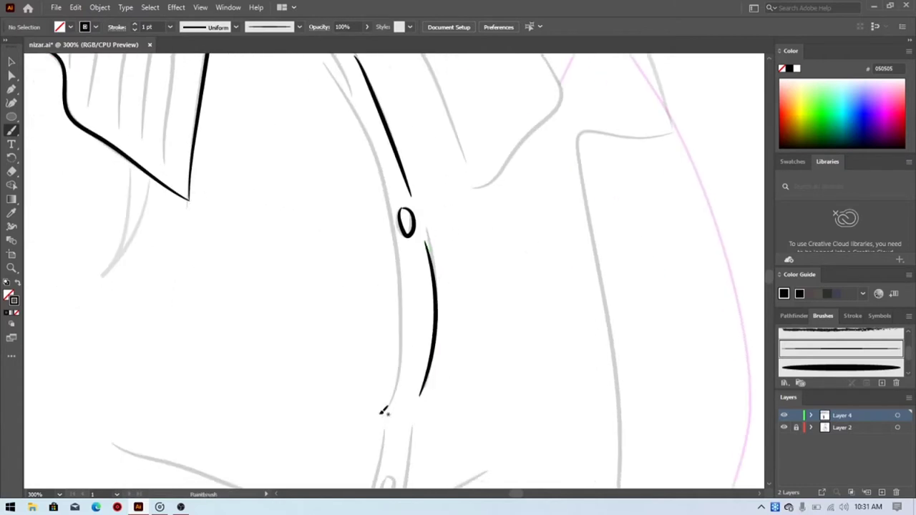
Step: Ink the placket's long left edge past the lowest inked button, redrawing it to follow the sketch more closely
mouse_move(387, 413)
mouse_down()
mouse_move(396, 394)
mouse_move(398, 304)
mouse_move(384, 199)
mouse_move(341, 85)
mouse_move(318, 66)
mouse_up()
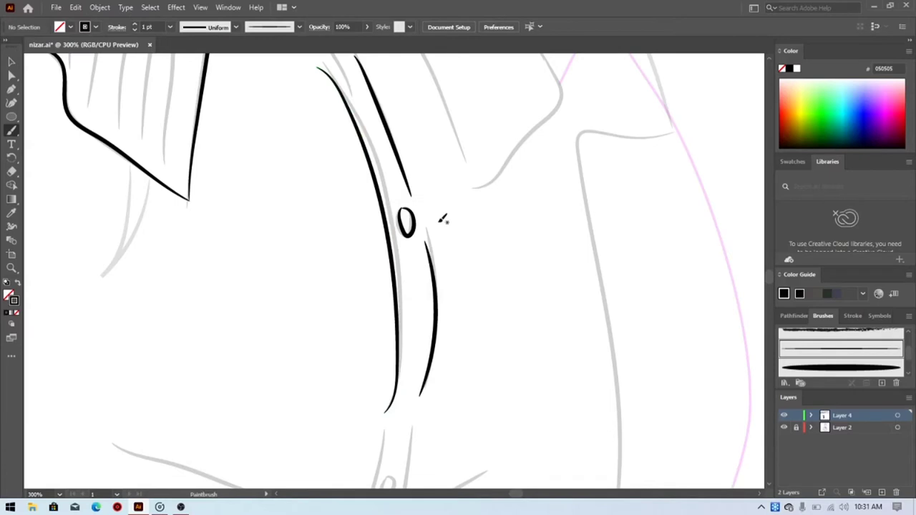
key(ctrl+z)
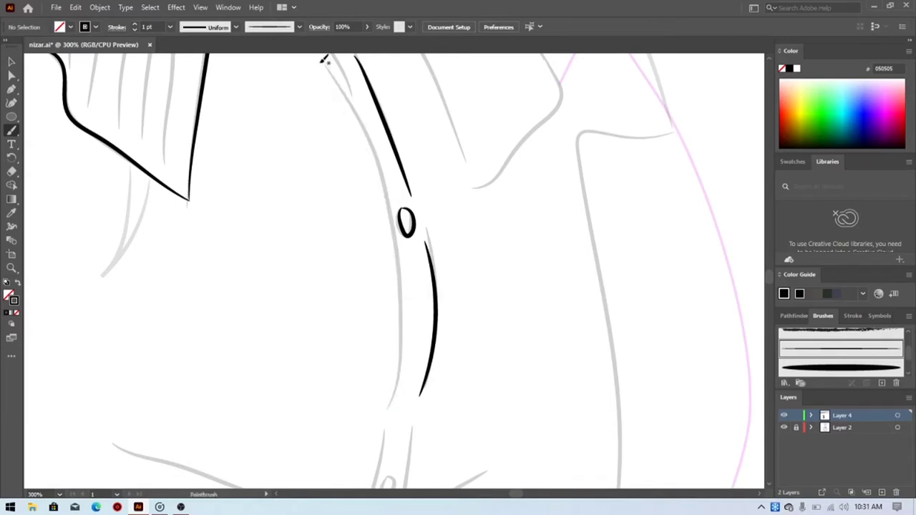
drag(323, 59, 360, 106)
drag(404, 352, 394, 398)
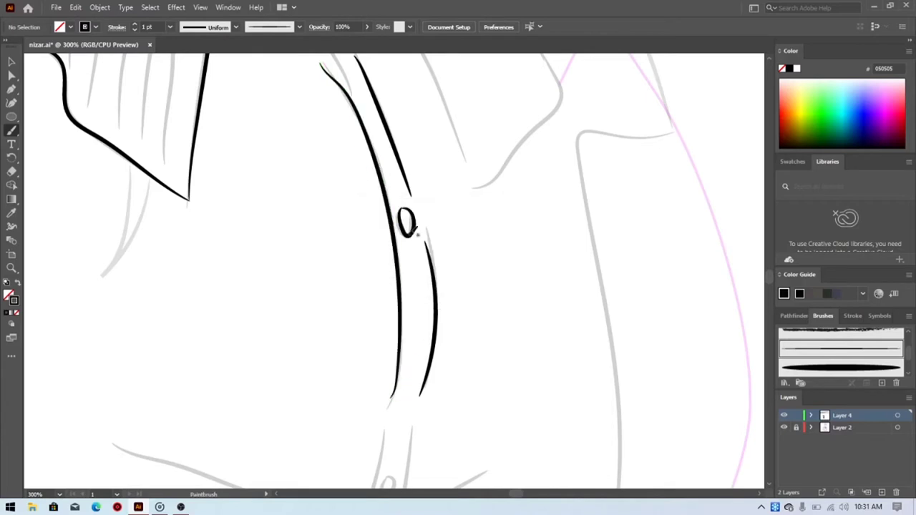
Step: Ink the curved placket edge from the left ribbon tail past the middle button, replacing the first attempt
key(space)
mouse_move(340, 257)
mouse_down()
mouse_move(314, 475)
mouse_move(312, 461)
mouse_up()
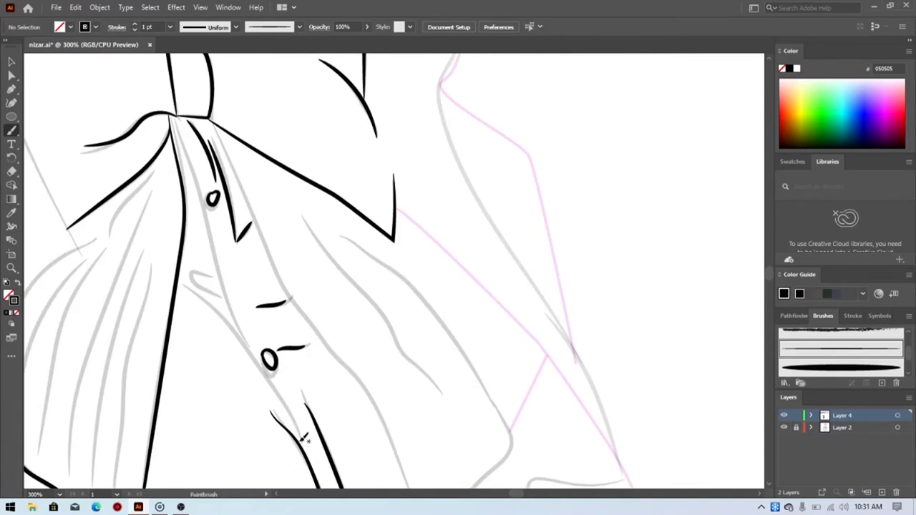
mouse_move(298, 425)
mouse_down()
mouse_move(214, 293)
mouse_move(185, 275)
mouse_up()
key(ctrl+z)
mouse_move(304, 436)
mouse_down()
mouse_move(269, 372)
mouse_move(185, 291)
mouse_up()
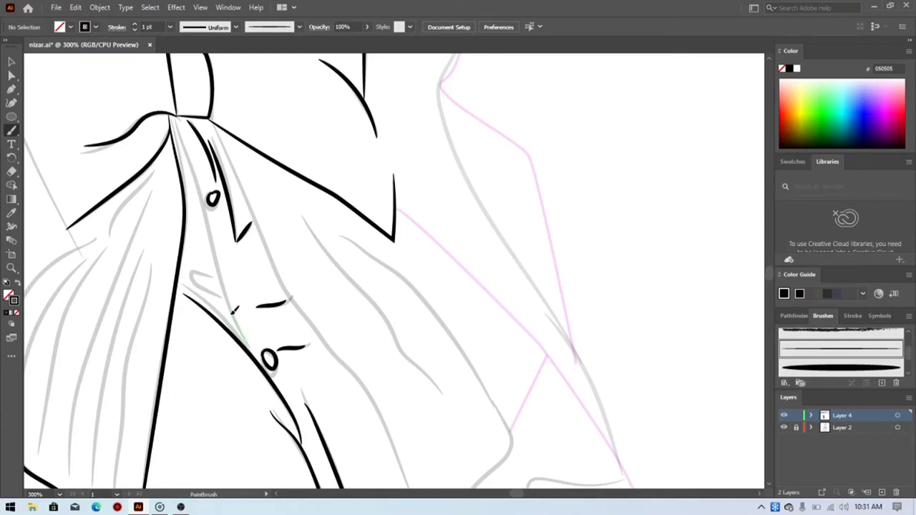
Step: Ink the placket line from the bow knot down to the middle button and the small hooked fold beside it
mouse_move(220, 256)
mouse_down()
mouse_move(206, 207)
mouse_move(215, 216)
mouse_up()
key(ctrl+z)
drag(199, 175, 217, 243)
drag(228, 303, 247, 339)
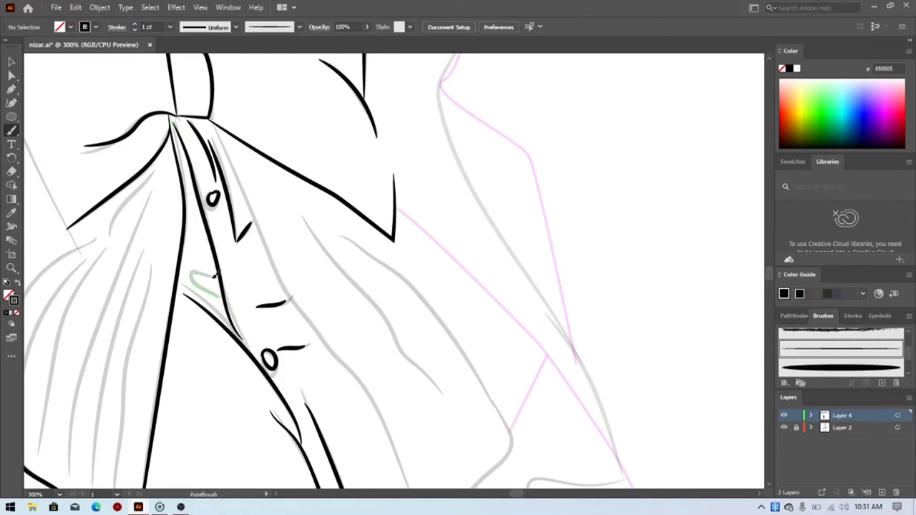
drag(214, 274, 277, 179)
Step: Ink the three crease lines running across the blouse on both sides of the lower placket
key(space)
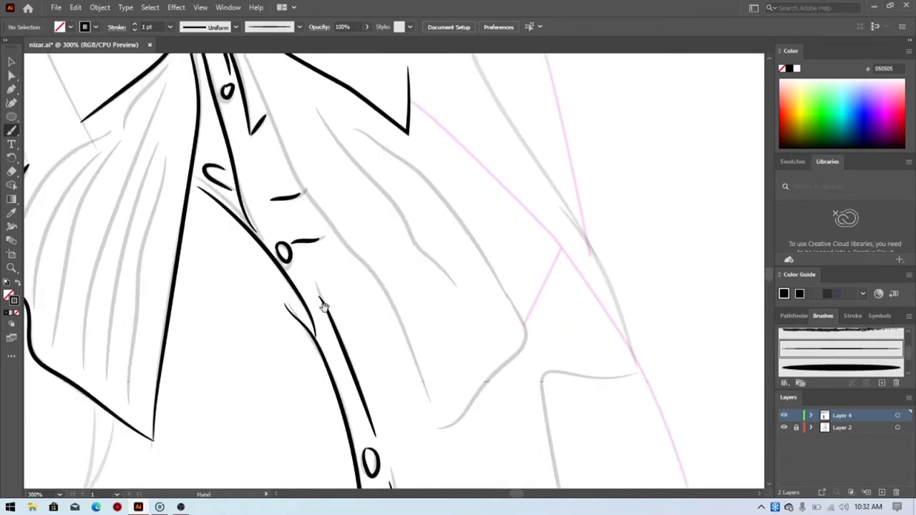
drag(324, 306, 189, 140)
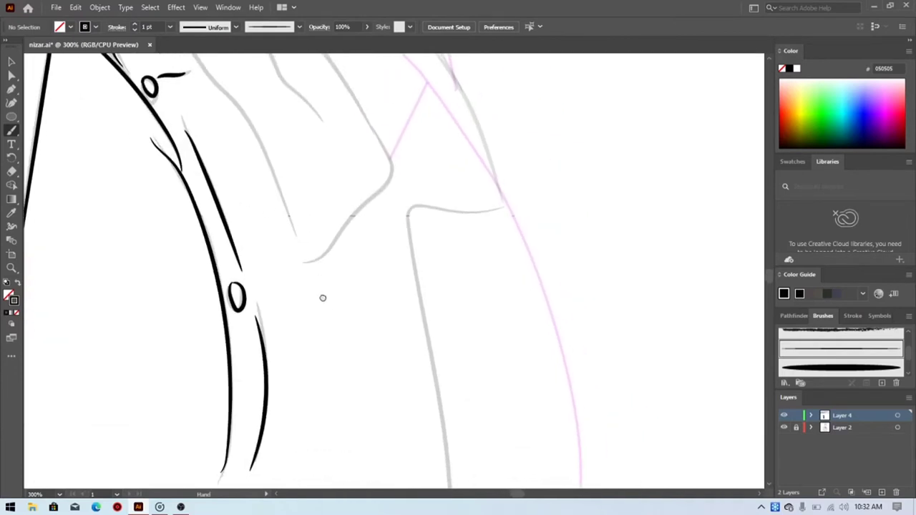
drag(323, 297, 277, 65)
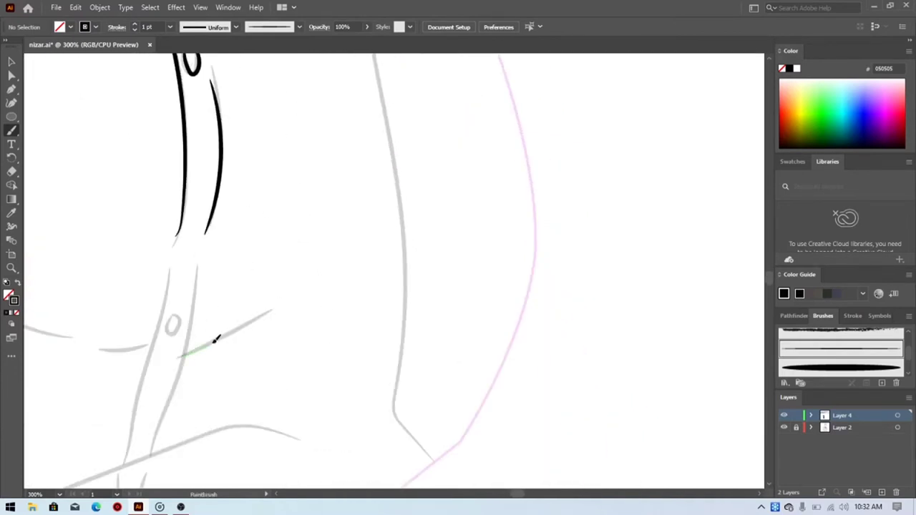
drag(215, 341, 293, 286)
key(space)
mouse_move(195, 344)
mouse_down()
mouse_move(280, 292)
mouse_move(463, 224)
mouse_move(367, 249)
mouse_move(263, 227)
mouse_up()
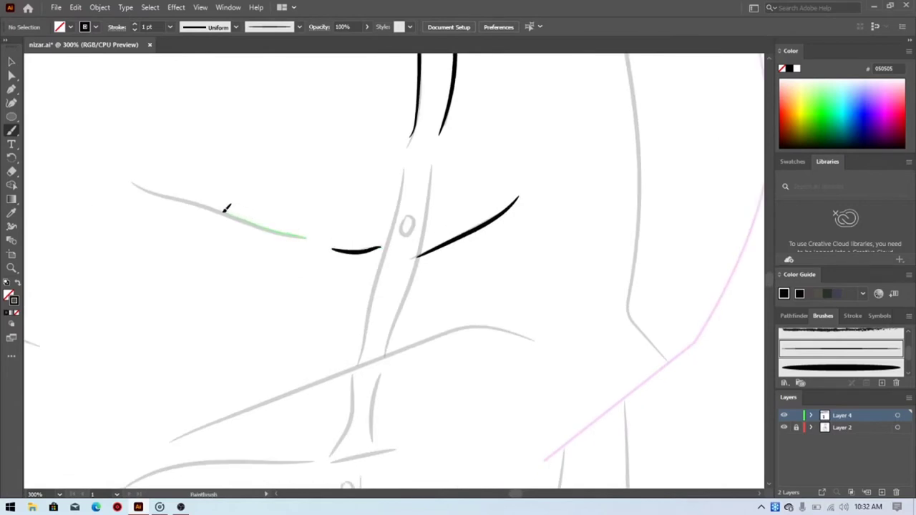
drag(195, 201, 128, 183)
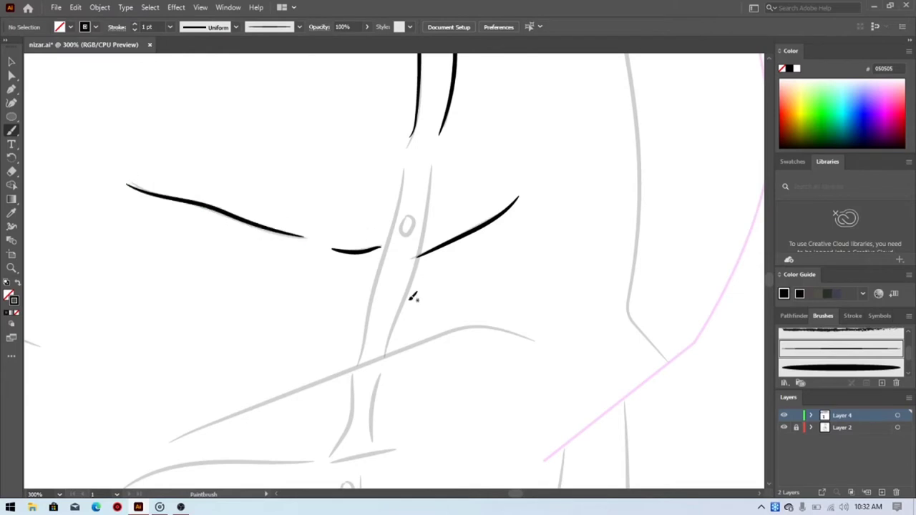
Step: Ink both edges of the lower placket section and the button between them
drag(359, 358, 371, 304)
drag(380, 269, 393, 228)
drag(404, 187, 404, 161)
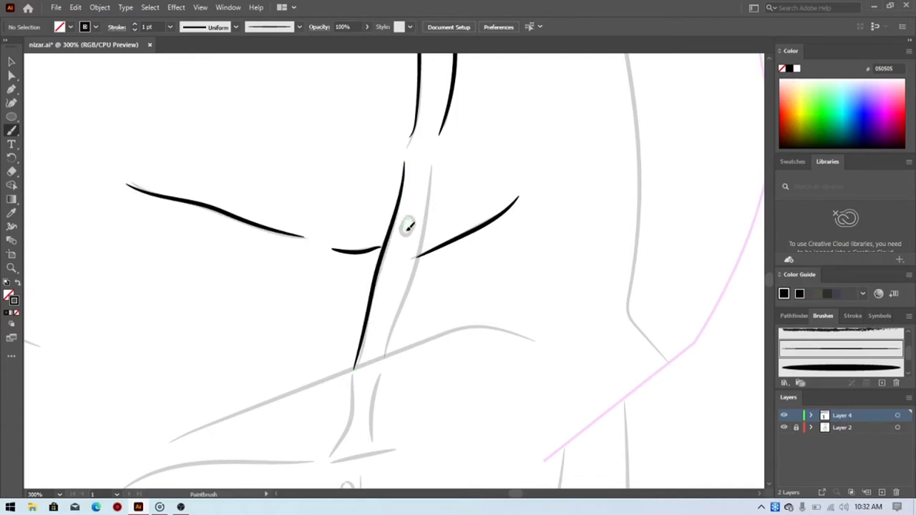
drag(413, 213, 417, 229)
drag(387, 358, 390, 336)
drag(426, 203, 434, 159)
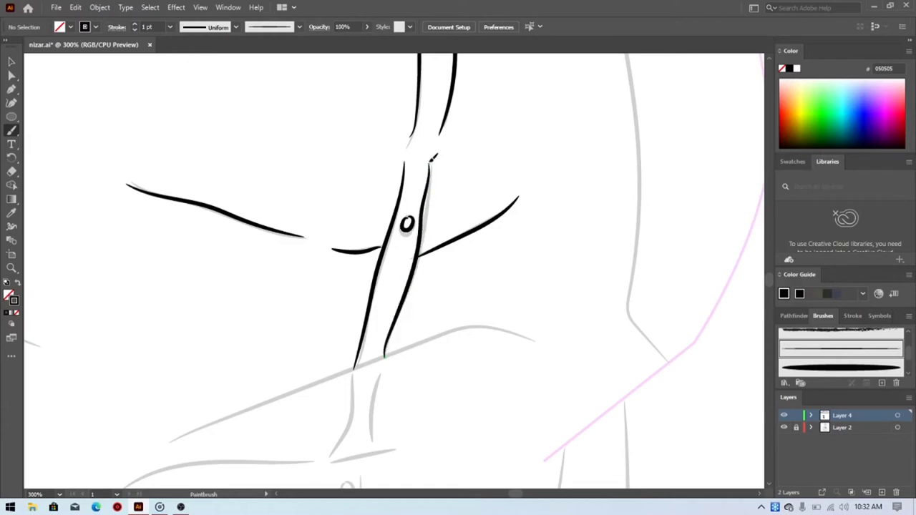
Step: Ink the long curved line across the lower blouse and the two short placket edges beneath it
drag(466, 321, 512, 197)
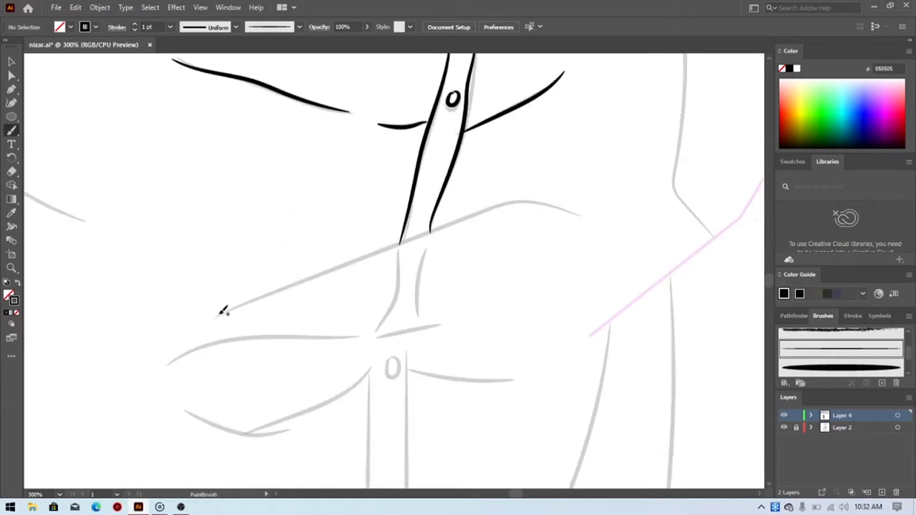
mouse_move(219, 314)
mouse_down()
mouse_move(469, 215)
mouse_move(525, 201)
mouse_move(584, 217)
mouse_up()
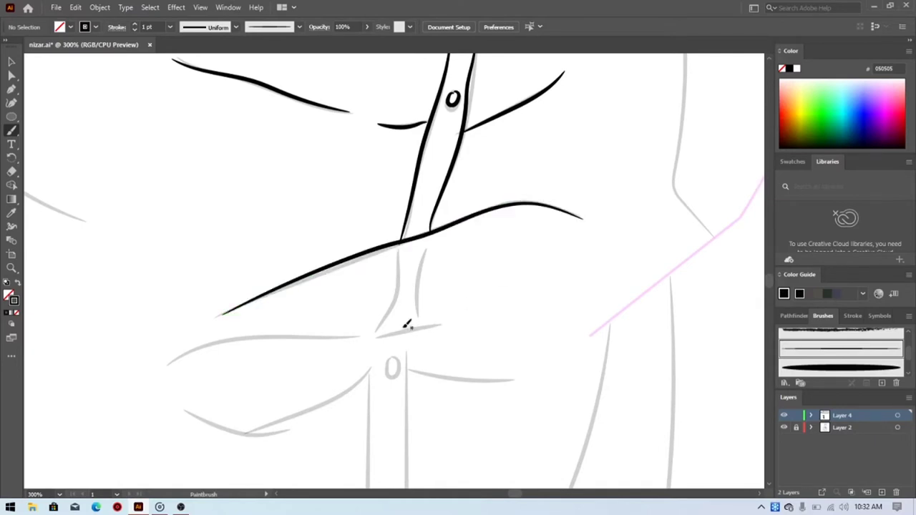
mouse_move(376, 330)
mouse_down()
mouse_move(397, 290)
mouse_move(395, 252)
mouse_up()
drag(423, 314, 428, 250)
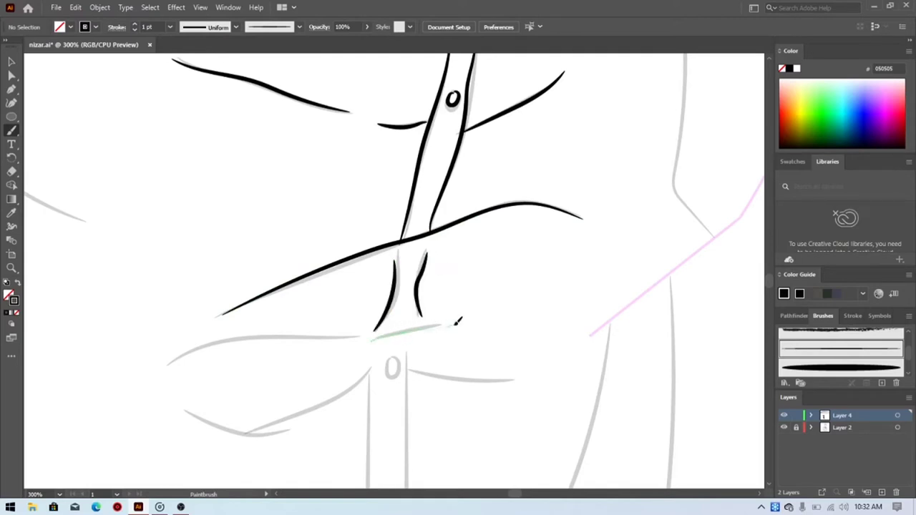
Step: Ink the short slanted line under the placket edges and the long curved line extending to its left
drag(456, 325, 451, 327)
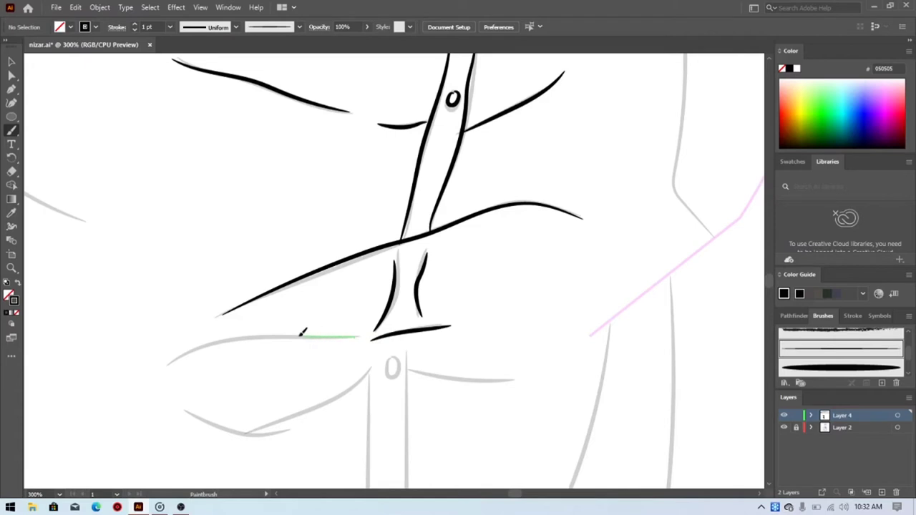
mouse_move(302, 332)
mouse_down()
mouse_move(214, 341)
mouse_move(166, 365)
mouse_up()
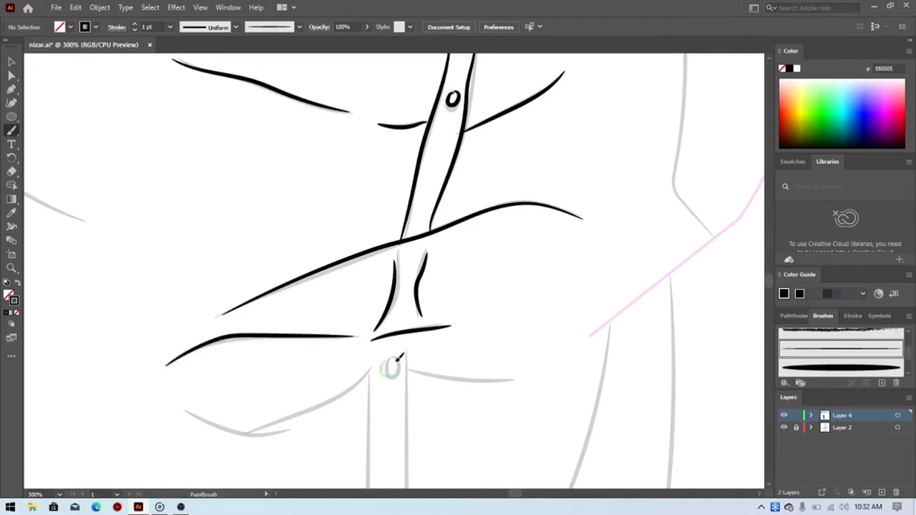
Step: Ink the lowest blouse button and the curved crease lines extending from both sides of it
drag(386, 358, 387, 360)
drag(480, 341, 518, 281)
drag(225, 348, 246, 357)
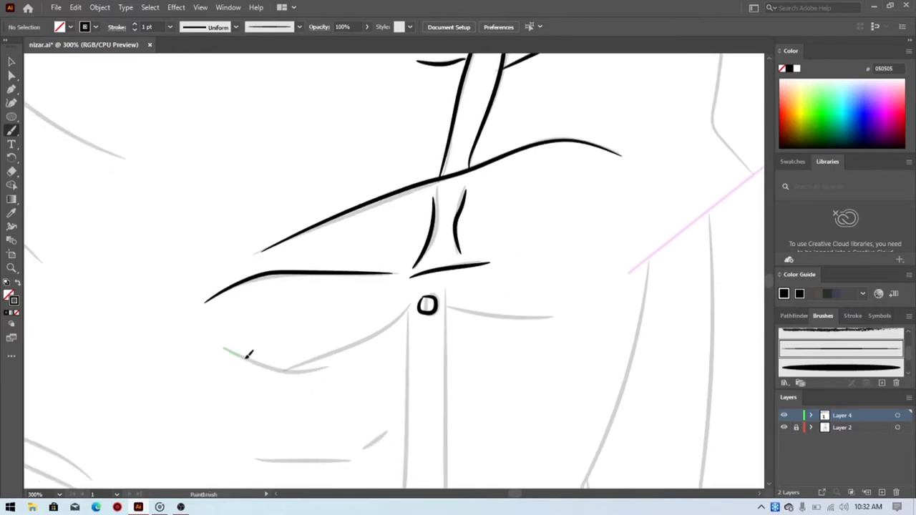
mouse_move(324, 365)
mouse_down()
mouse_move(297, 364)
mouse_move(413, 301)
mouse_up()
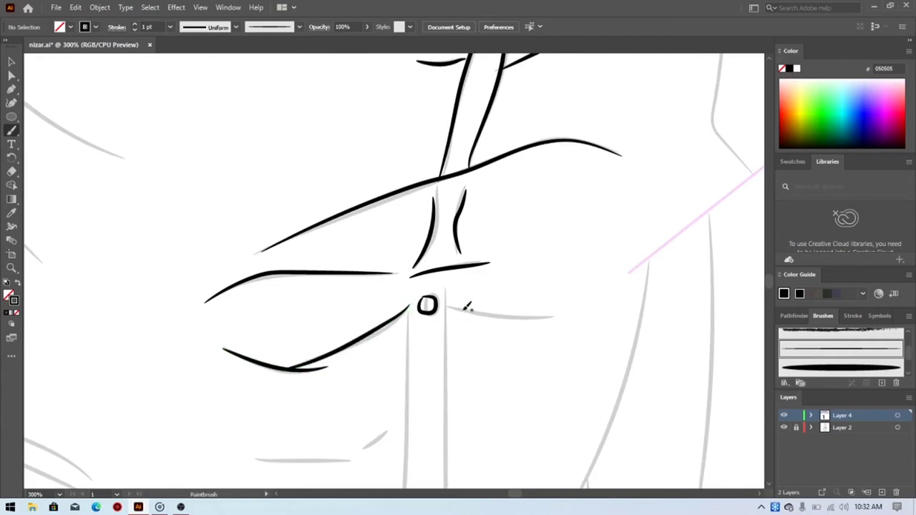
drag(511, 317, 563, 315)
Step: Ink both long edges of the bottom placket section and the two short crease lines to its left
scroll(491, 286, down, 5)
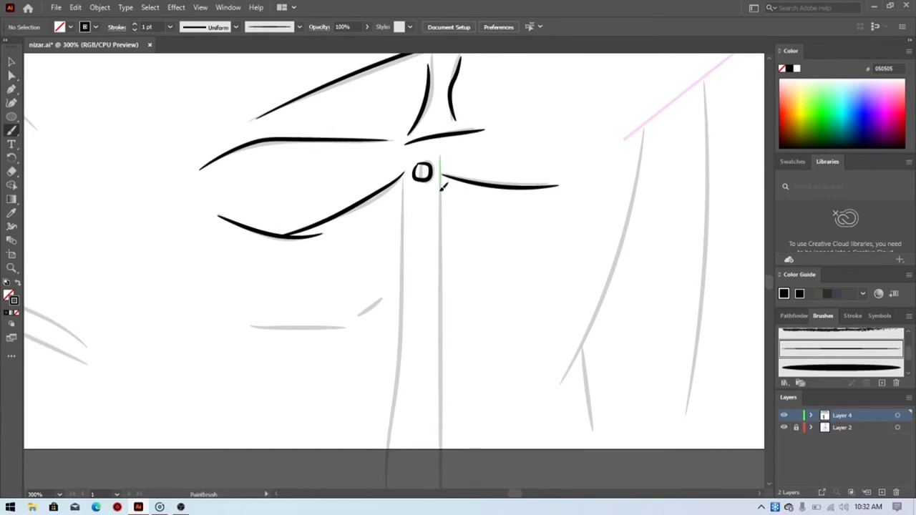
drag(443, 217, 447, 366)
drag(426, 434, 426, 435)
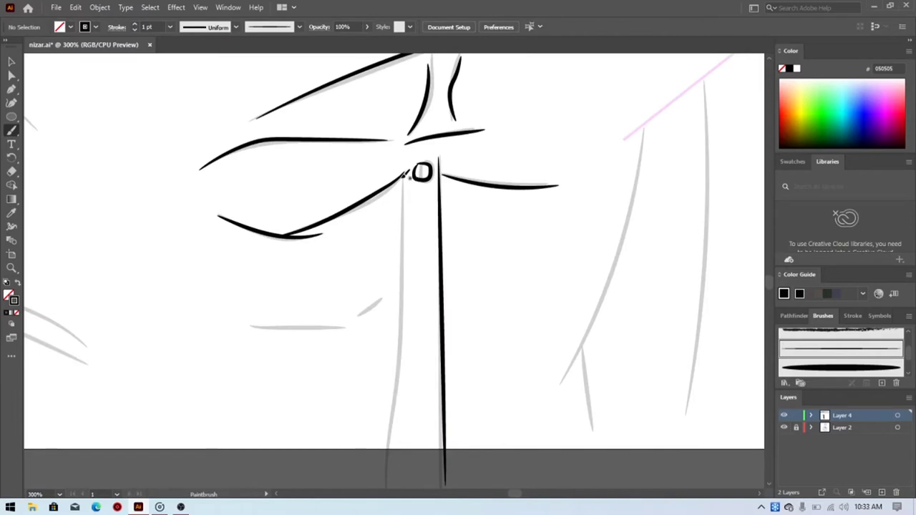
drag(404, 176, 405, 269)
drag(388, 491, 388, 491)
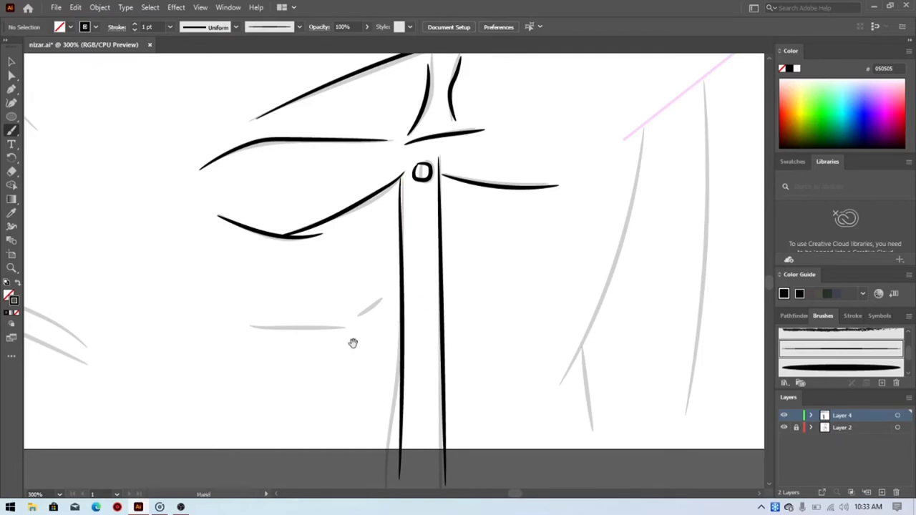
drag(362, 312, 380, 297)
drag(272, 324, 247, 322)
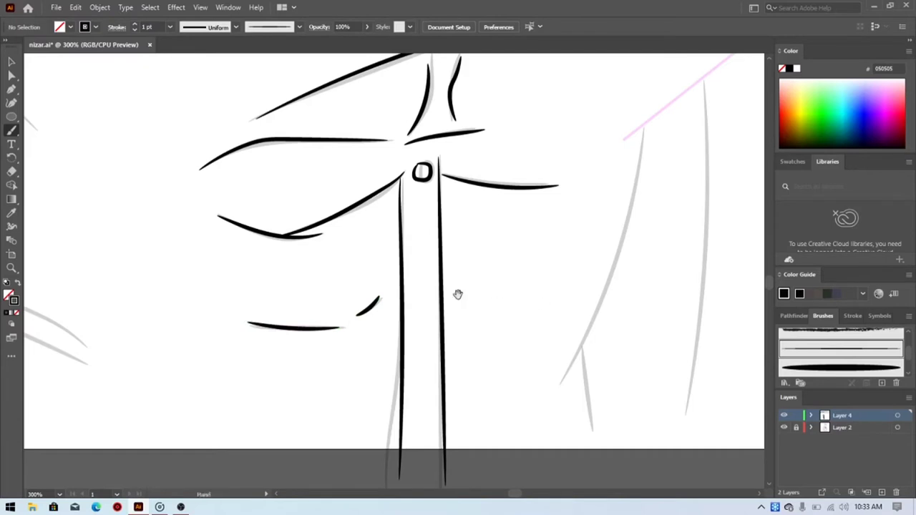
Step: Ink the long line between torso and right-hand arm, from the bent lower end up through the short curve at its top
drag(487, 224, 399, 389)
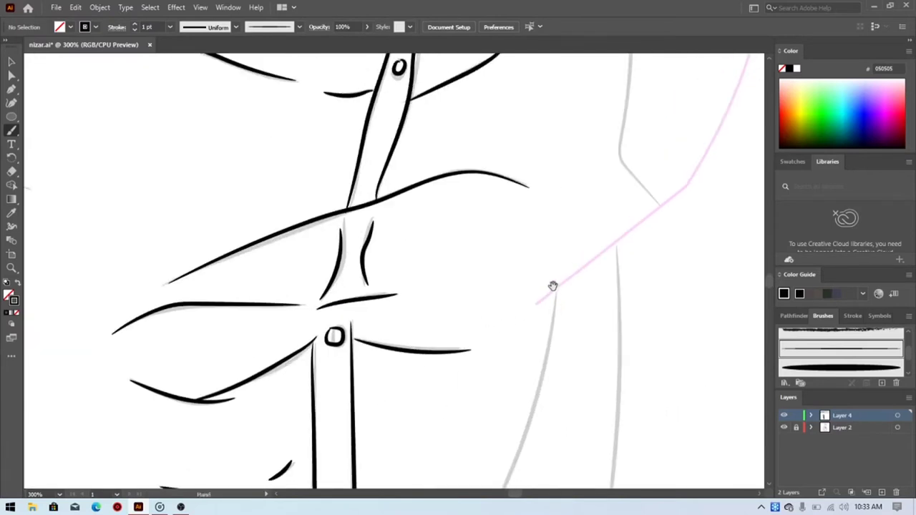
drag(552, 286, 305, 434)
drag(336, 404, 345, 395)
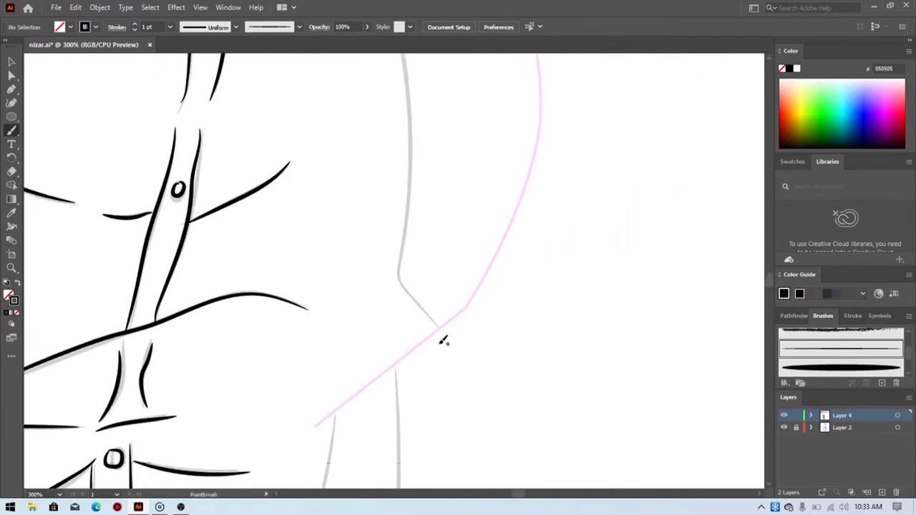
key(ctrl+minus)
key(ctrl+minus)
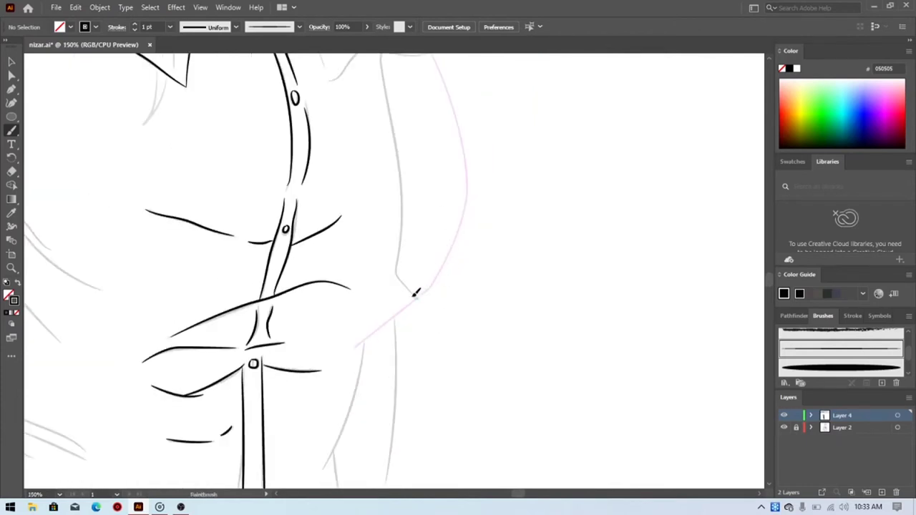
drag(401, 257, 403, 194)
drag(393, 119, 382, 55)
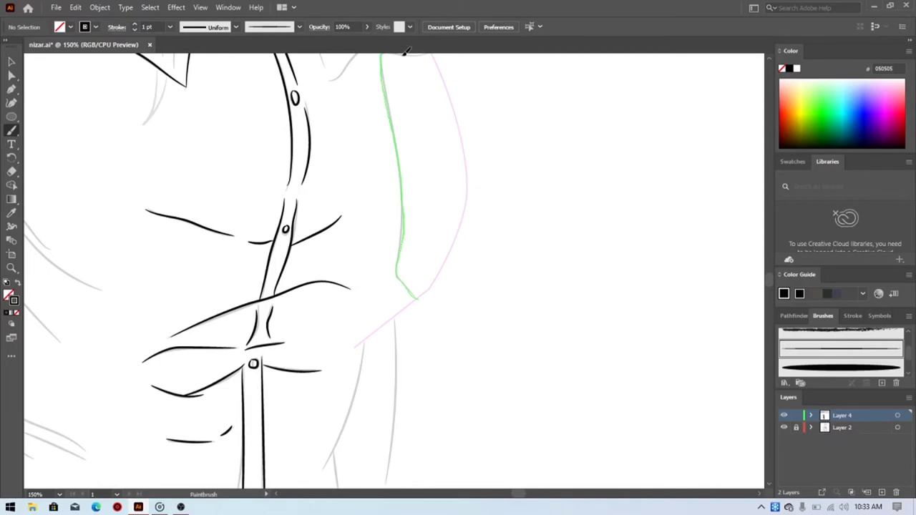
drag(434, 47, 435, 60)
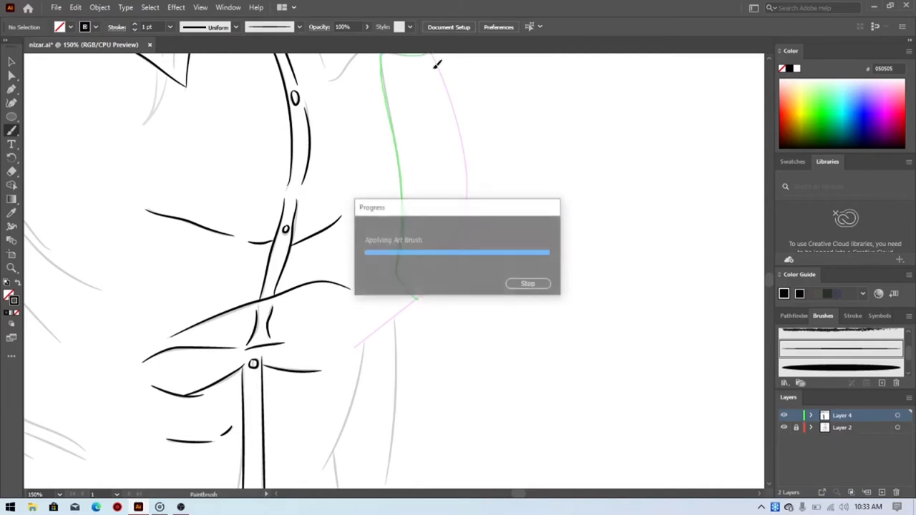
key(space)
drag(427, 114, 431, 176)
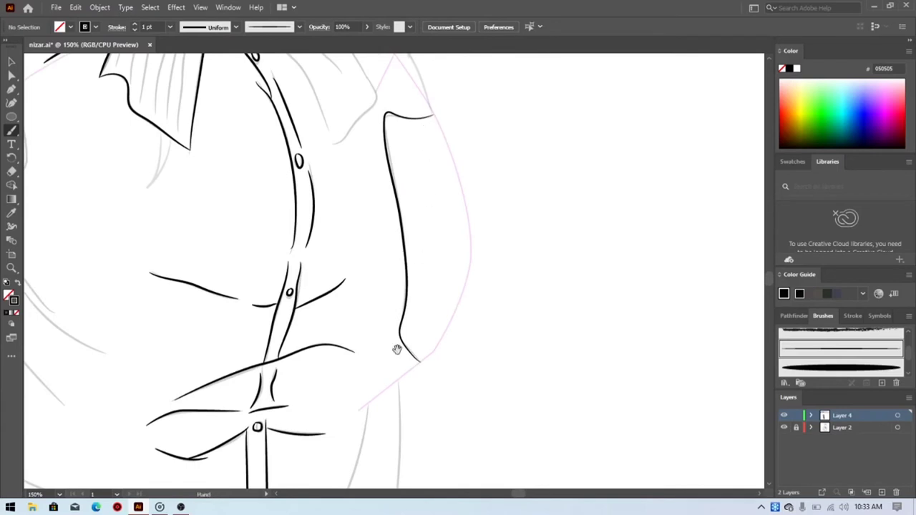
key(space)
drag(406, 155, 399, 320)
key(ctrl+equal)
key(ctrl+equal)
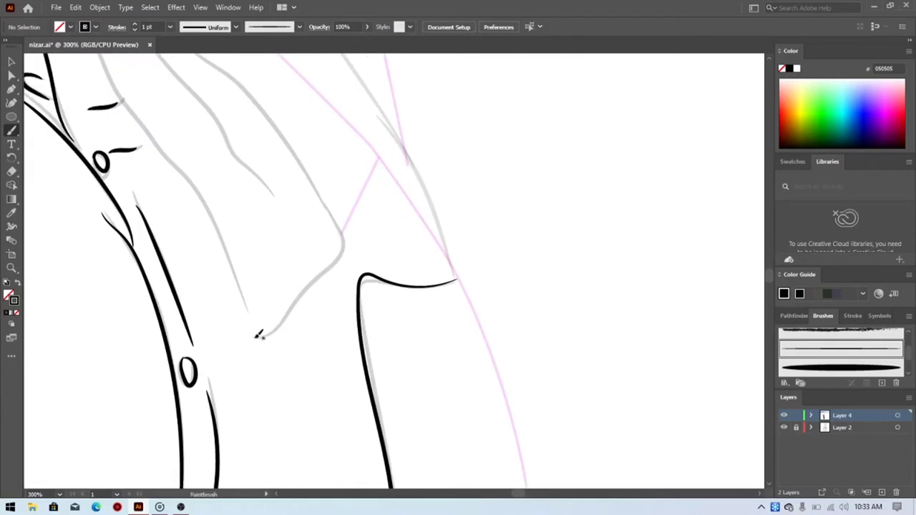
mouse_move(255, 335)
mouse_down()
mouse_move(288, 328)
mouse_move(260, 336)
mouse_up()
key(ctrl+z)
drag(307, 300, 309, 300)
key(ctrl+z)
drag(277, 125, 236, 88)
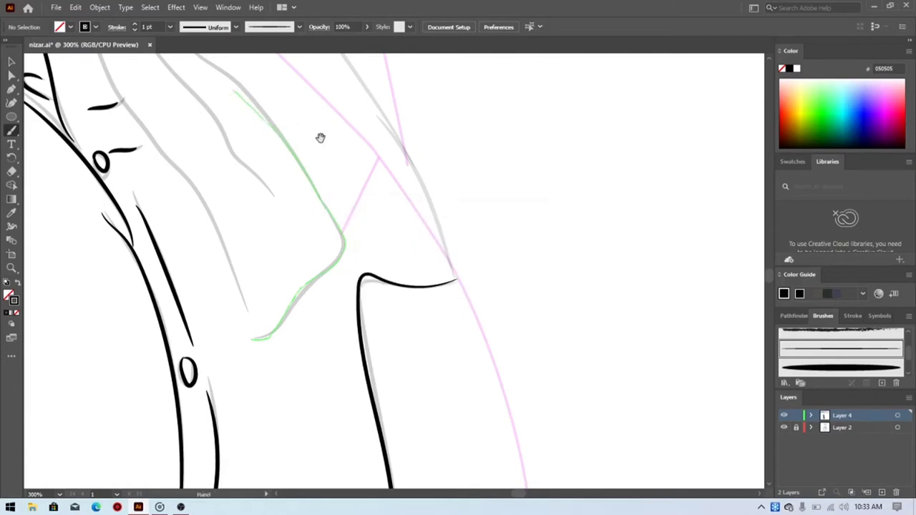
drag(364, 178, 471, 265)
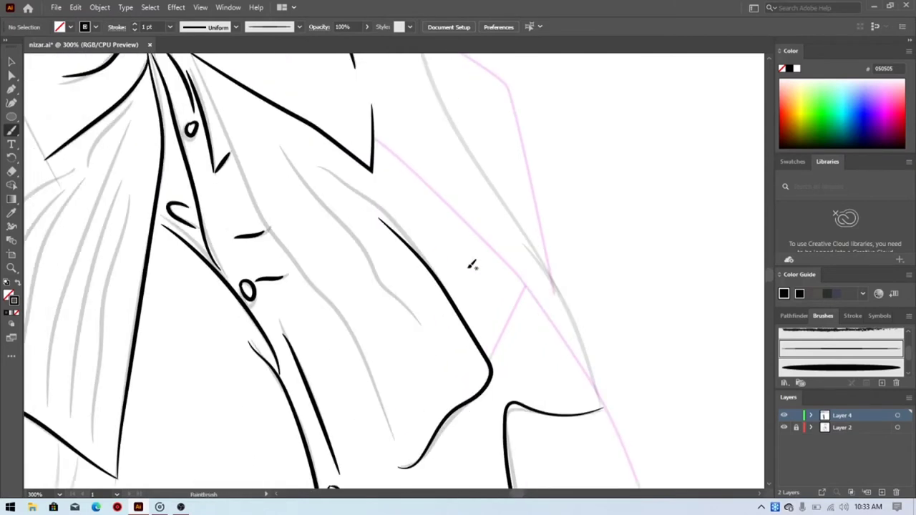
key(ctrl+z)
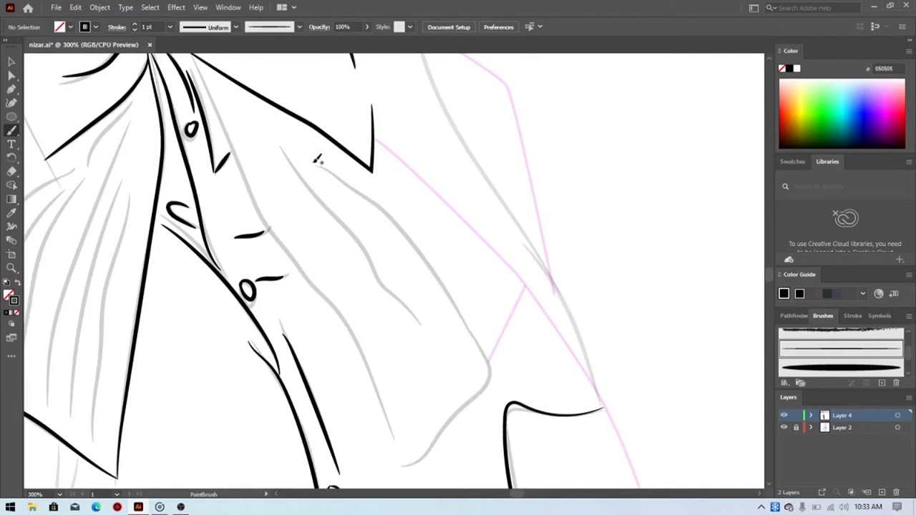
Step: Ink the outer edge and lower corner of the right-hand ribbon tail and the wavy fold line inside it
drag(313, 166, 326, 163)
mouse_move(405, 231)
mouse_down()
mouse_move(485, 354)
mouse_move(483, 385)
mouse_move(448, 423)
mouse_up()
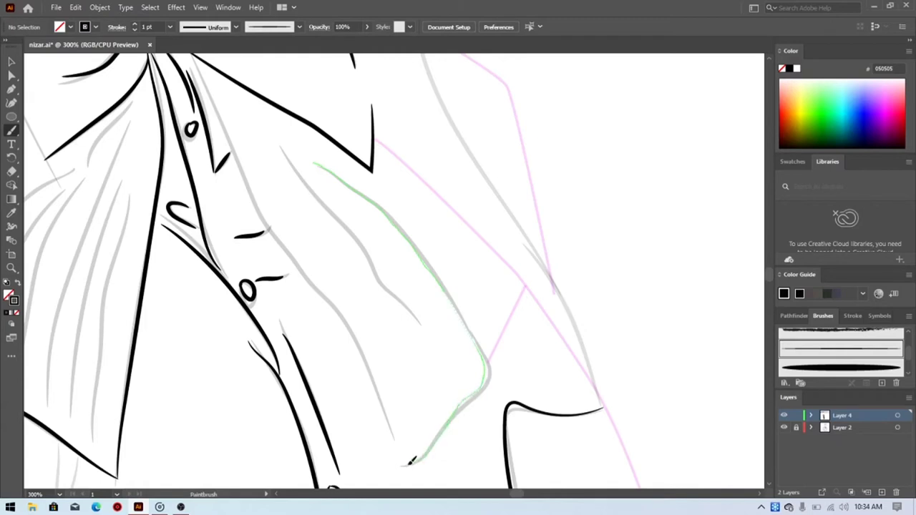
drag(412, 461, 399, 465)
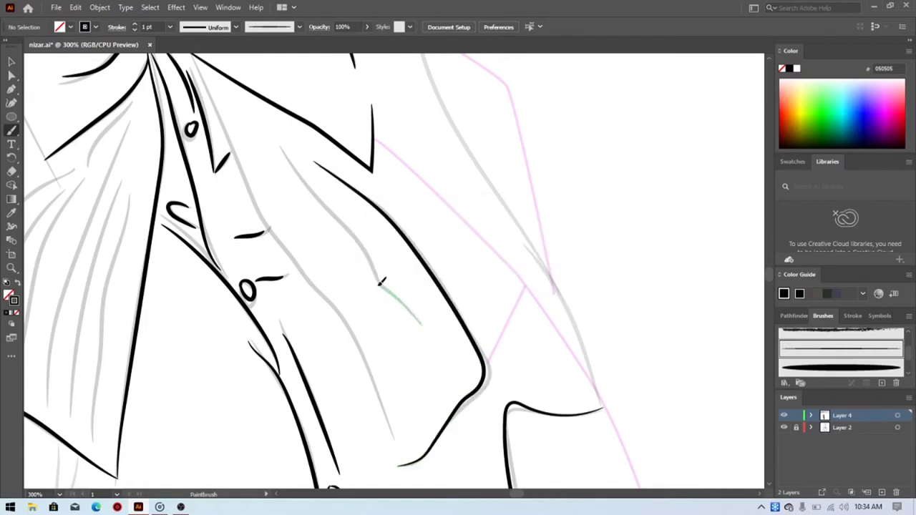
drag(371, 263, 275, 132)
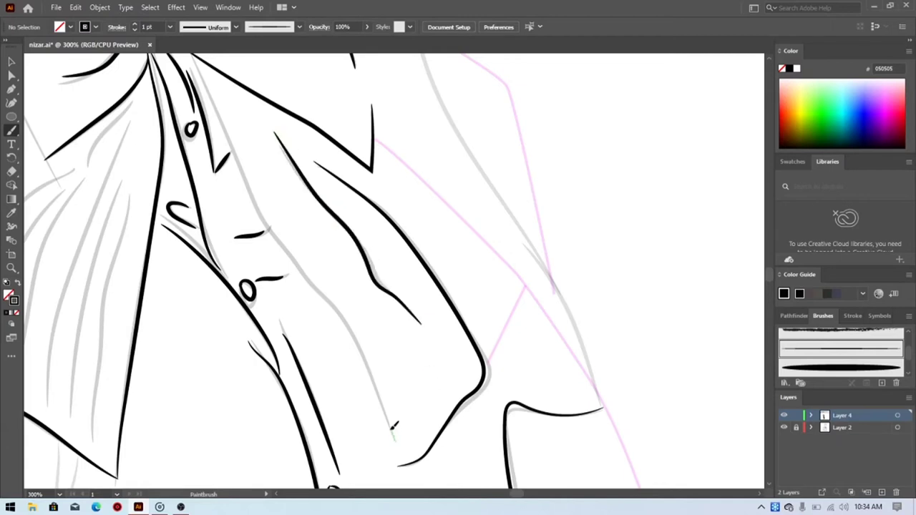
drag(393, 428, 381, 402)
mouse_move(333, 301)
mouse_down()
mouse_move(252, 183)
mouse_move(201, 56)
mouse_move(224, 63)
mouse_up()
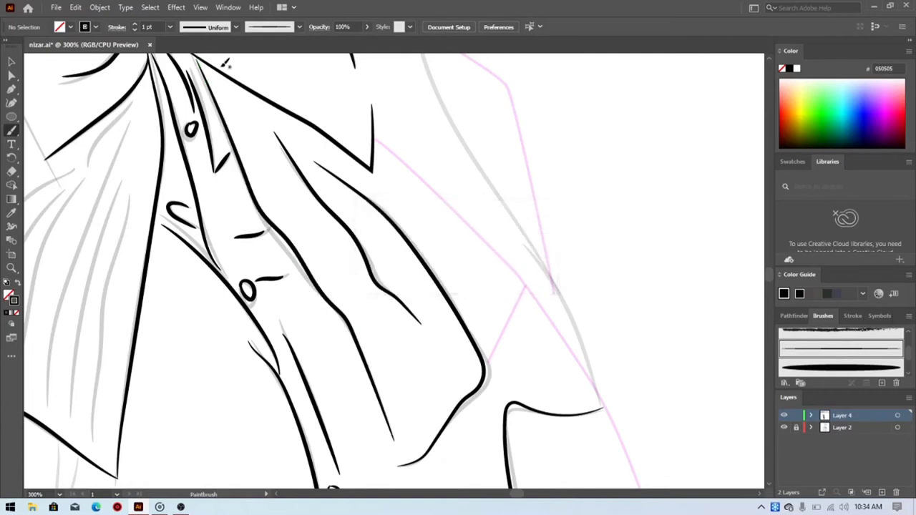
key(v)
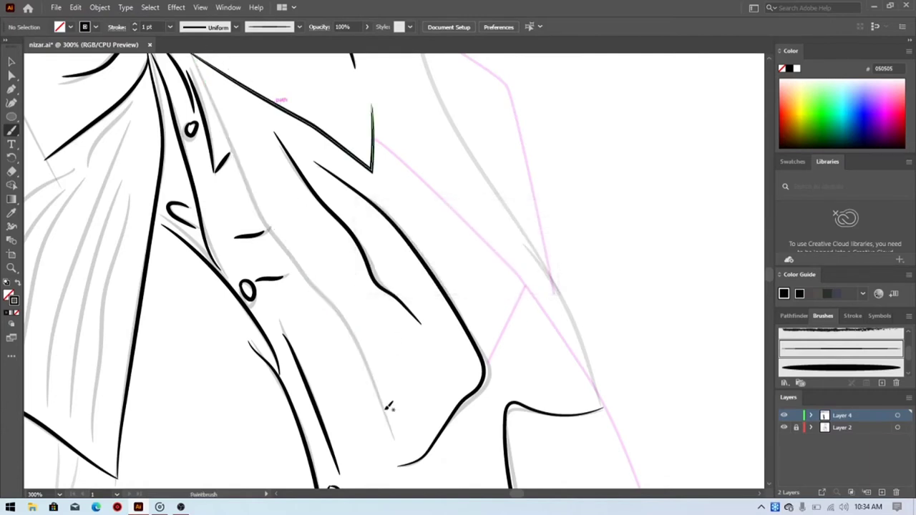
key(space)
key(b)
drag(352, 236, 430, 245)
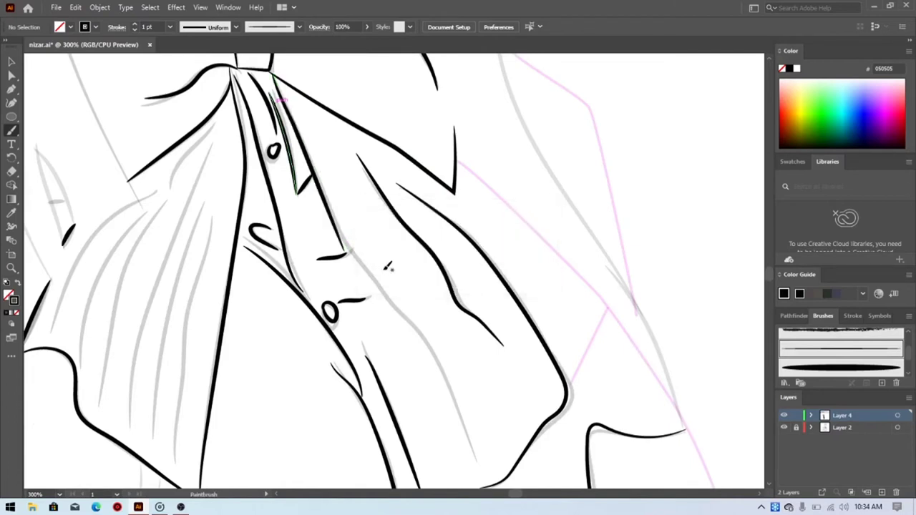
click(469, 430)
key(v)
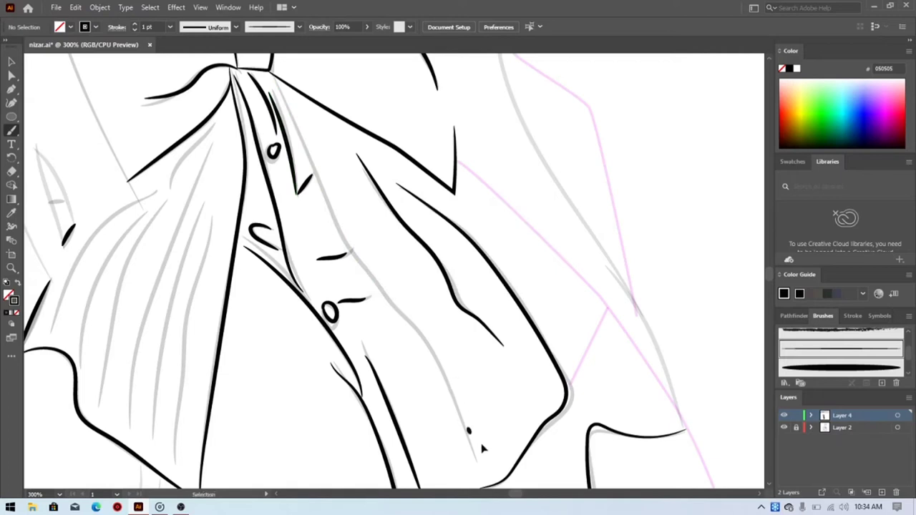
key(ctrl+z)
key(b)
mouse_move(363, 255)
mouse_down()
mouse_move(322, 205)
mouse_move(277, 71)
mouse_up()
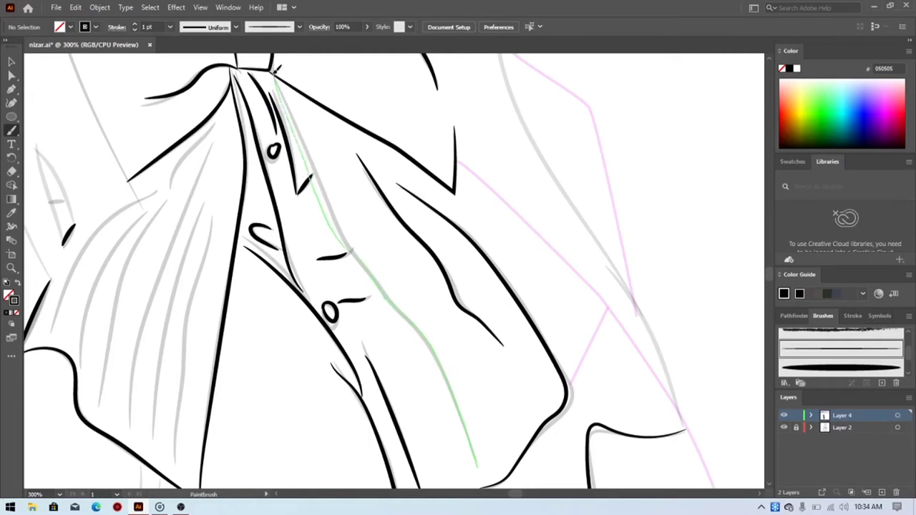
key(v)
key(ctrl+z)
key(b)
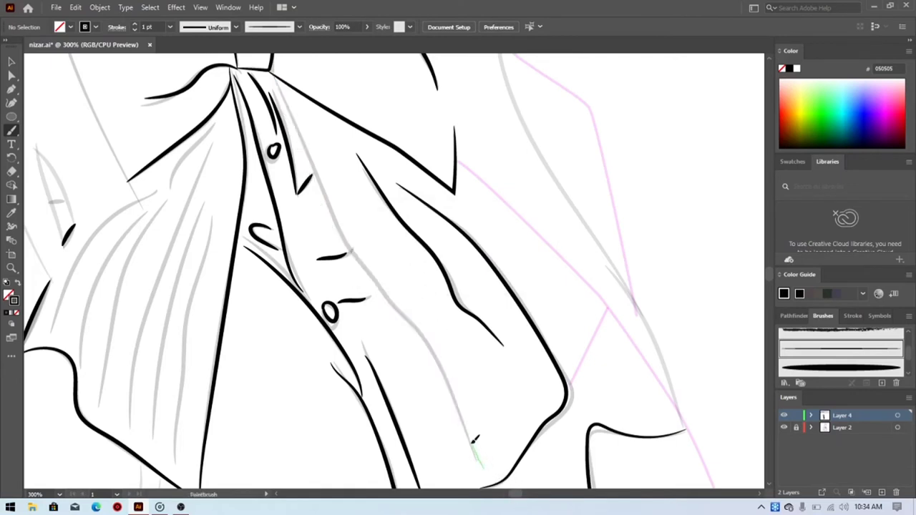
drag(463, 413, 419, 323)
key(ctrl+z)
Step: Trace the right-hand ribbon tail's inner edge with the Pen tool, from its lower end up to the bow knot
click(11, 88)
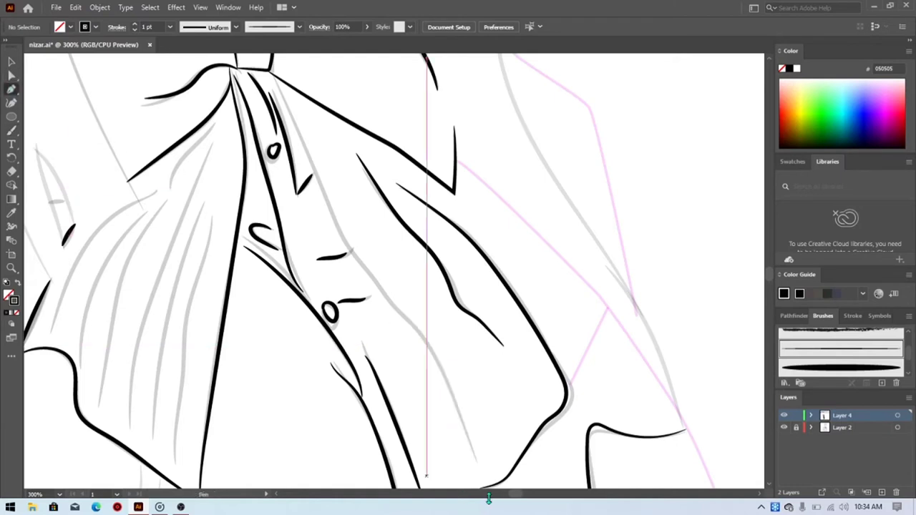
click(475, 458)
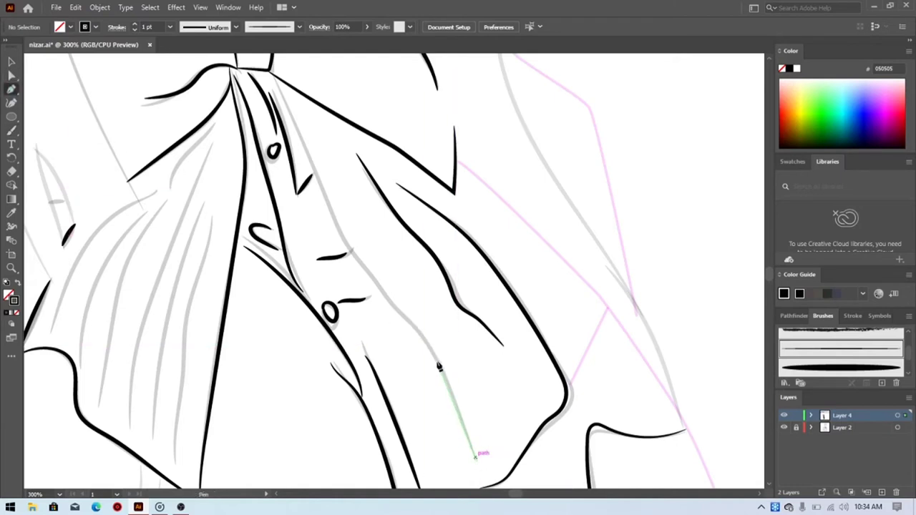
click(450, 383)
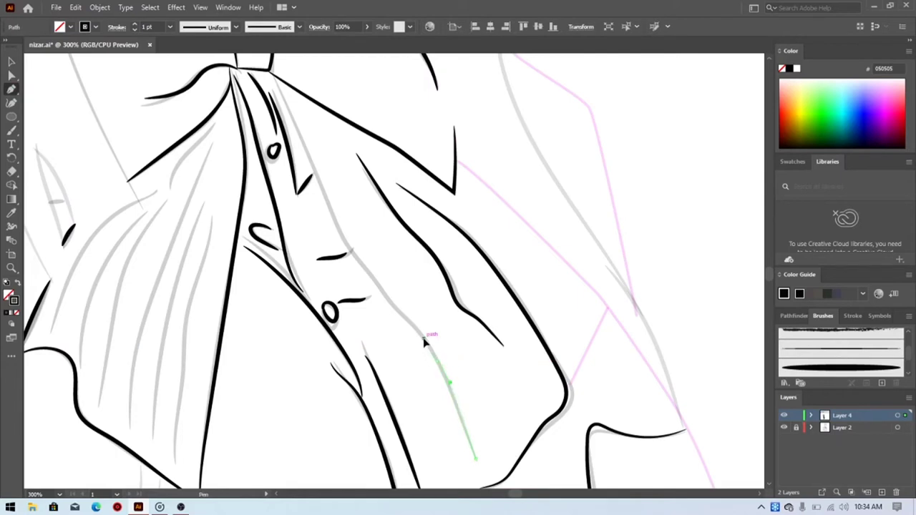
click(419, 334)
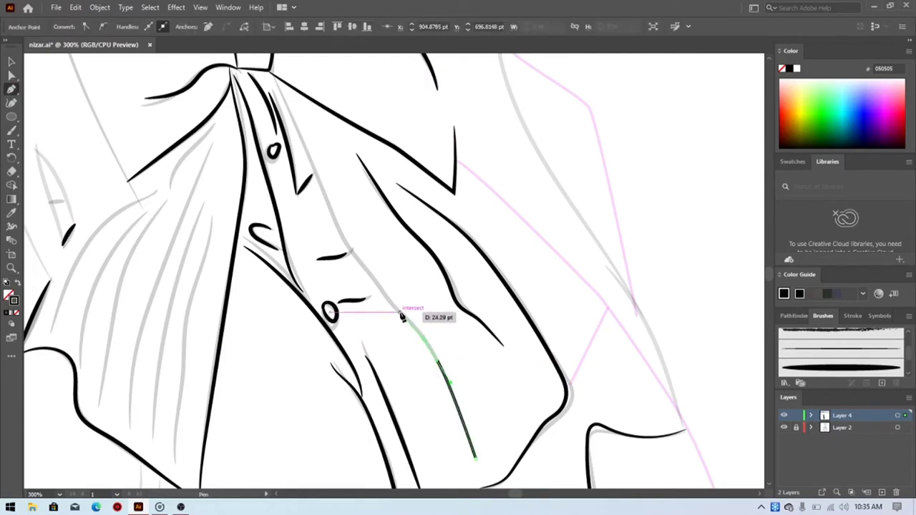
click(398, 314)
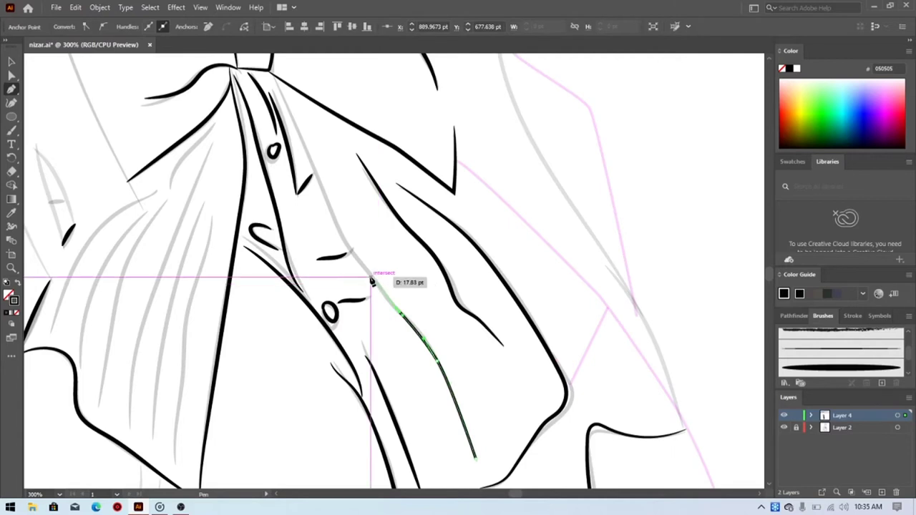
click(370, 277)
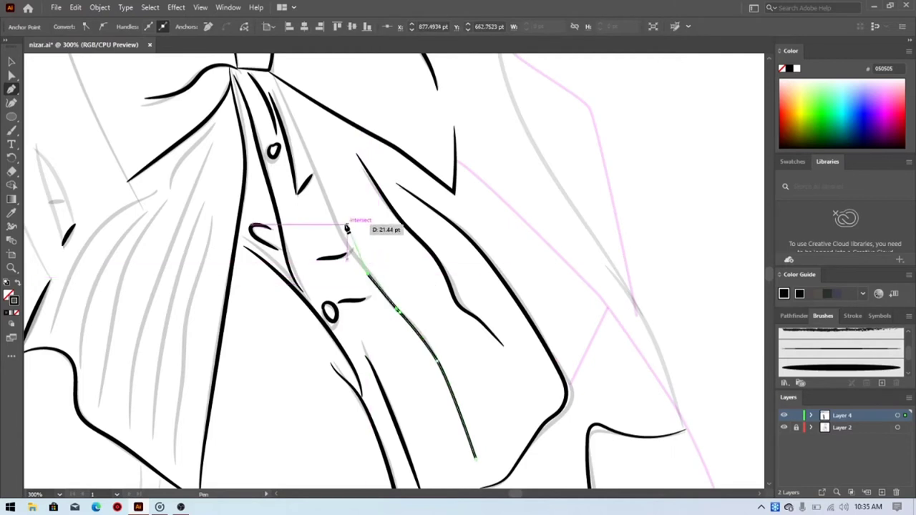
click(326, 192)
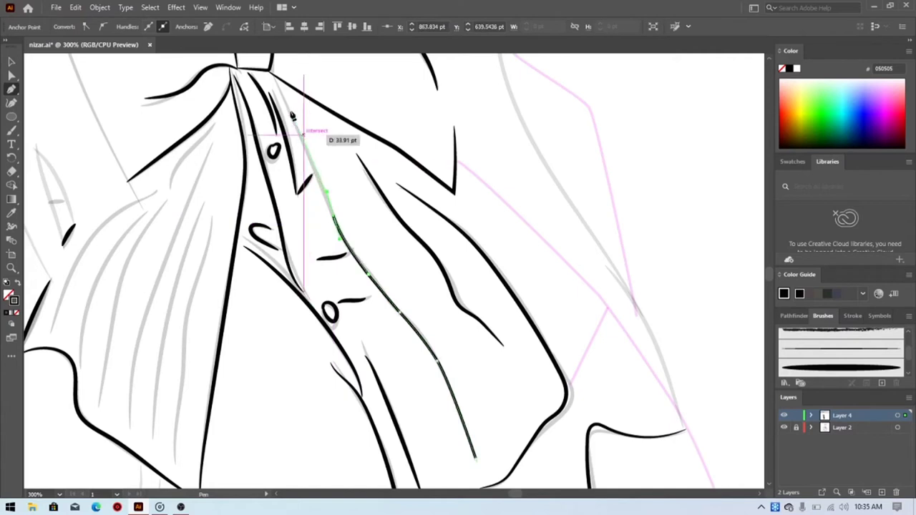
click(274, 72)
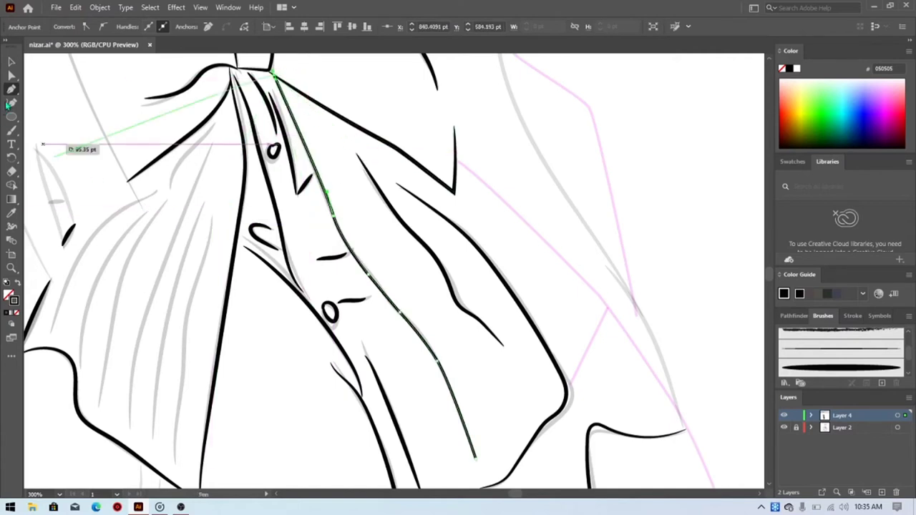
Step: Switch to the Paintbrush and check its tool options
click(14, 131)
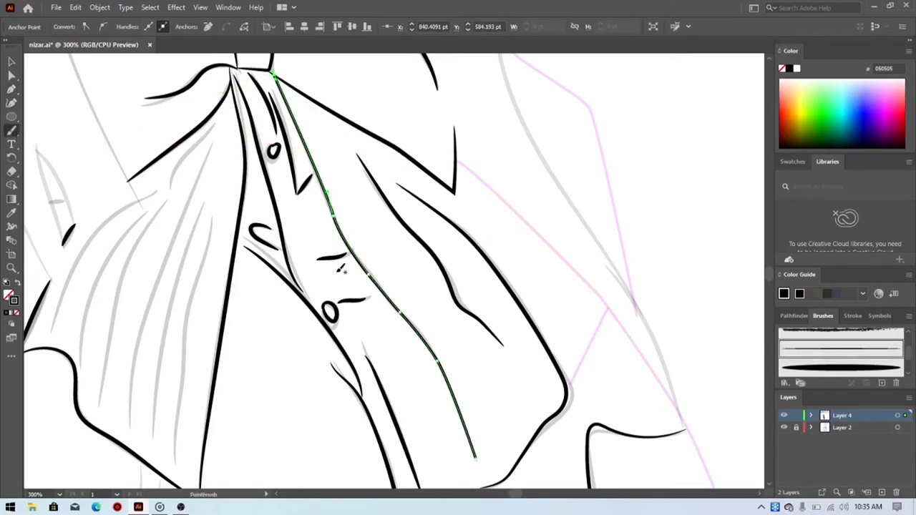
key(Return)
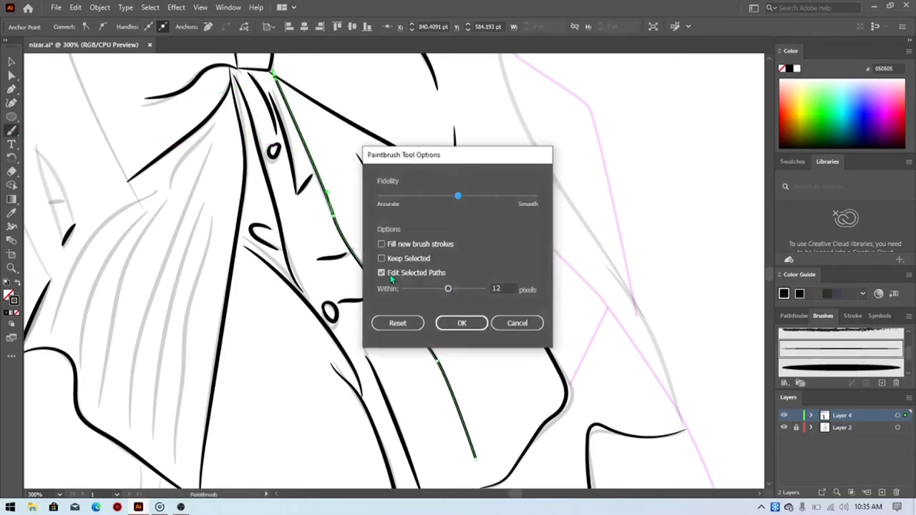
click(501, 316)
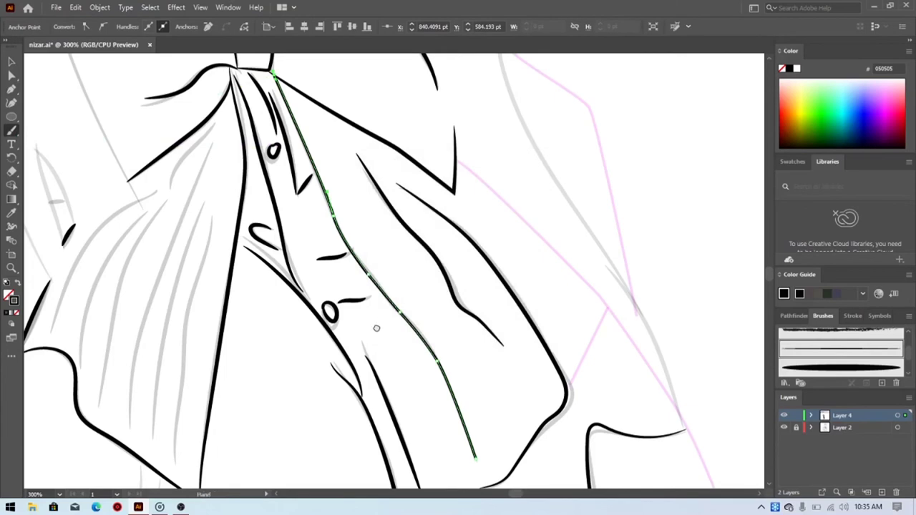
Step: Look over the inked line art from the ribbon tails up to the face and back to the bow
drag(376, 328, 305, 185)
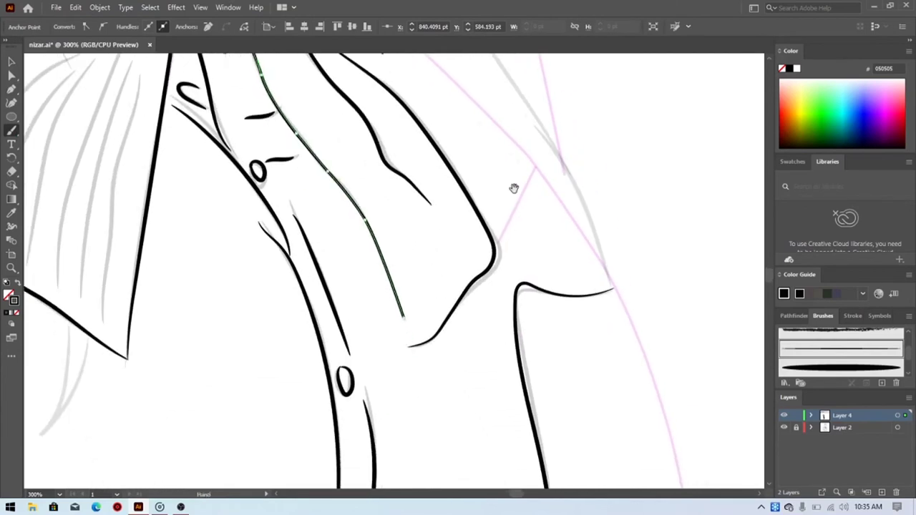
drag(514, 188, 446, 262)
drag(418, 205, 429, 358)
drag(372, 153, 365, 287)
drag(364, 330, 363, 370)
drag(358, 254, 358, 475)
drag(360, 187, 452, 362)
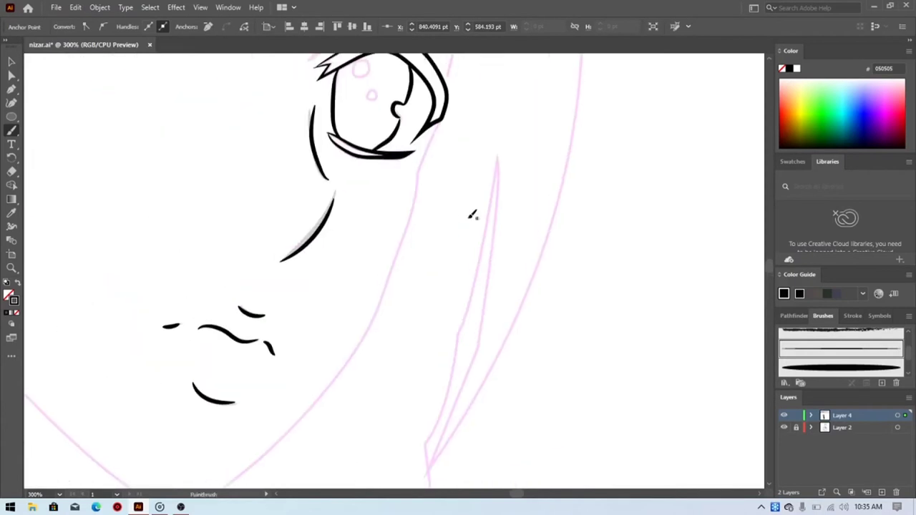
key(ctrl+1)
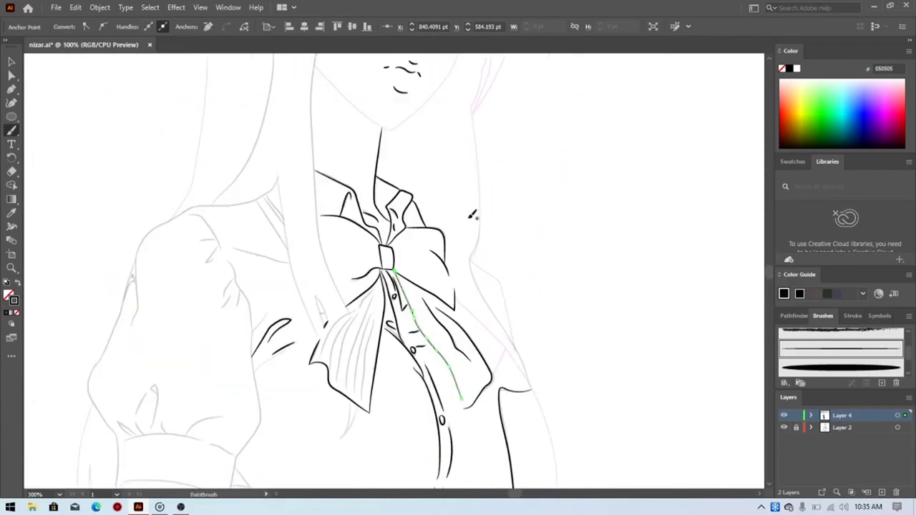
key(ctrl+equal)
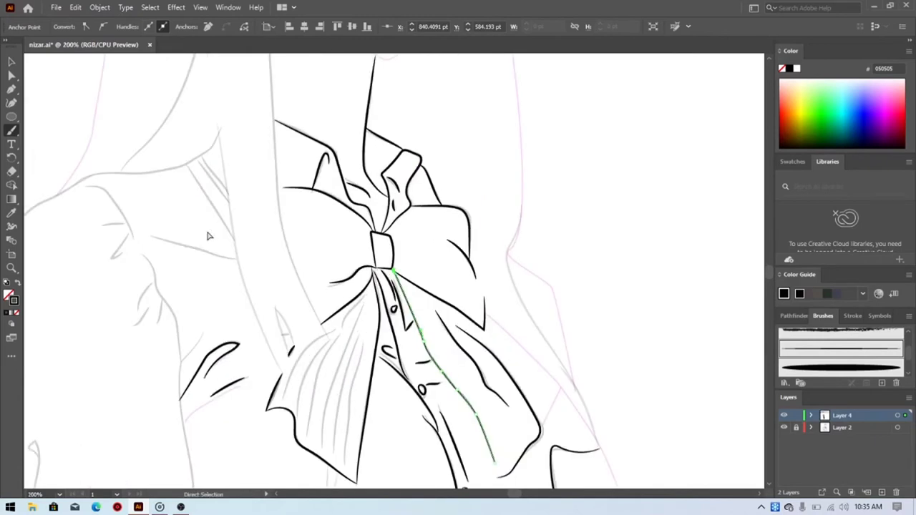
Step: Deselect the ribbon path, then ink the short mark left of the bow and the lowest crease line beside the left-hand sleeve
ctrl+click(260, 351)
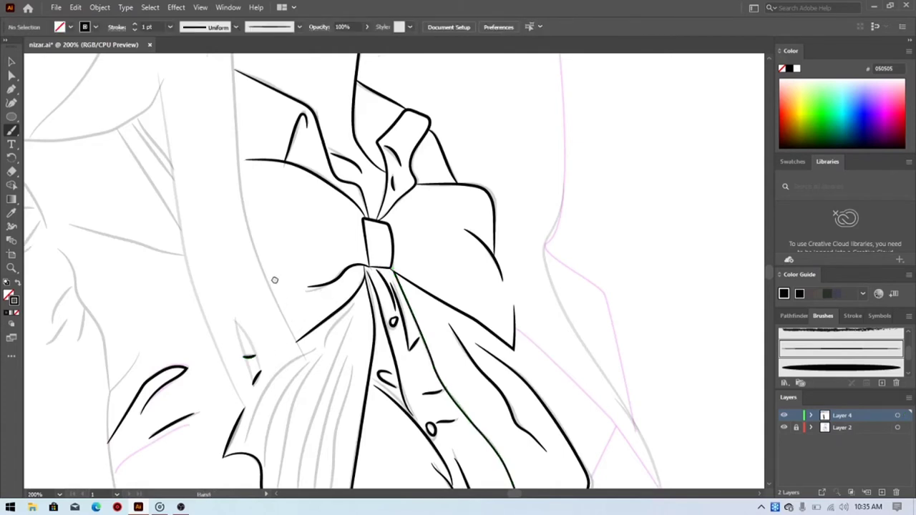
mouse_move(274, 280)
mouse_down()
mouse_move(372, 203)
mouse_move(486, 198)
mouse_up()
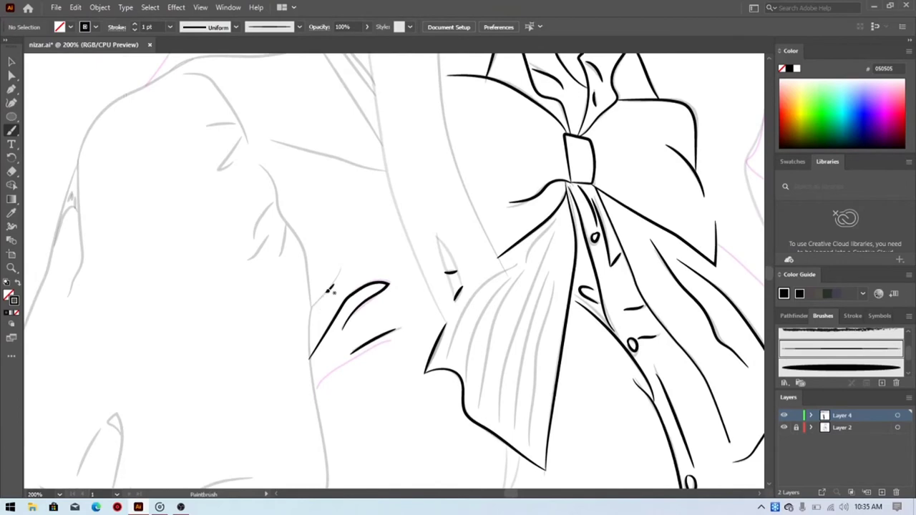
drag(330, 290, 350, 164)
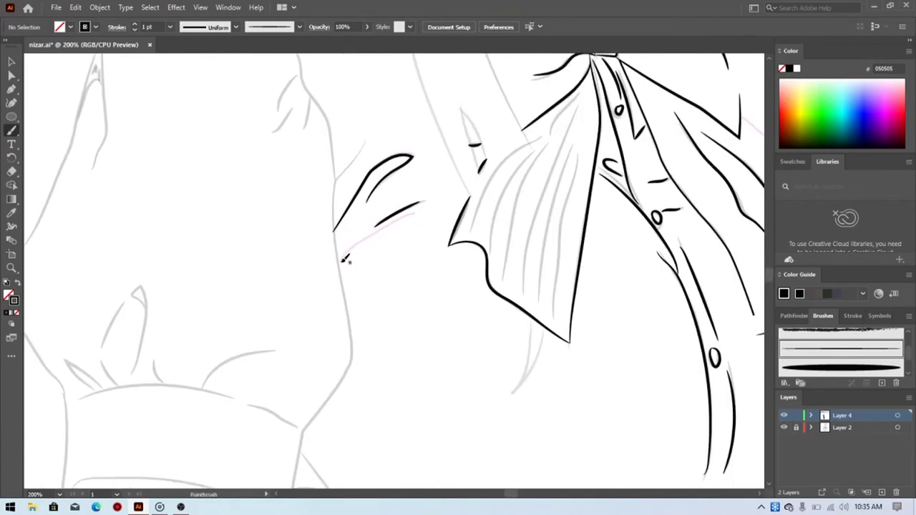
drag(351, 245, 436, 212)
drag(394, 290, 415, 238)
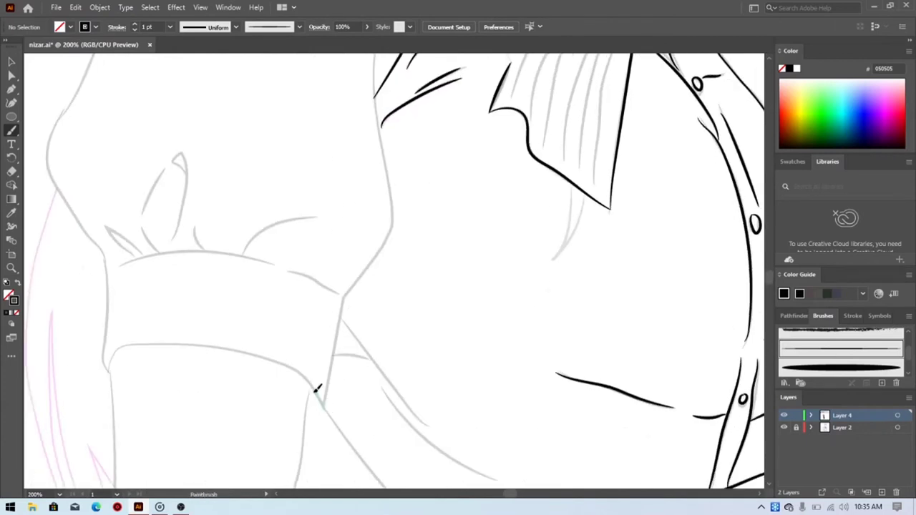
drag(288, 365, 254, 360)
key(ctrl+z)
mouse_move(131, 342)
mouse_down()
mouse_move(250, 355)
mouse_move(305, 375)
mouse_move(324, 408)
mouse_move(341, 316)
mouse_up()
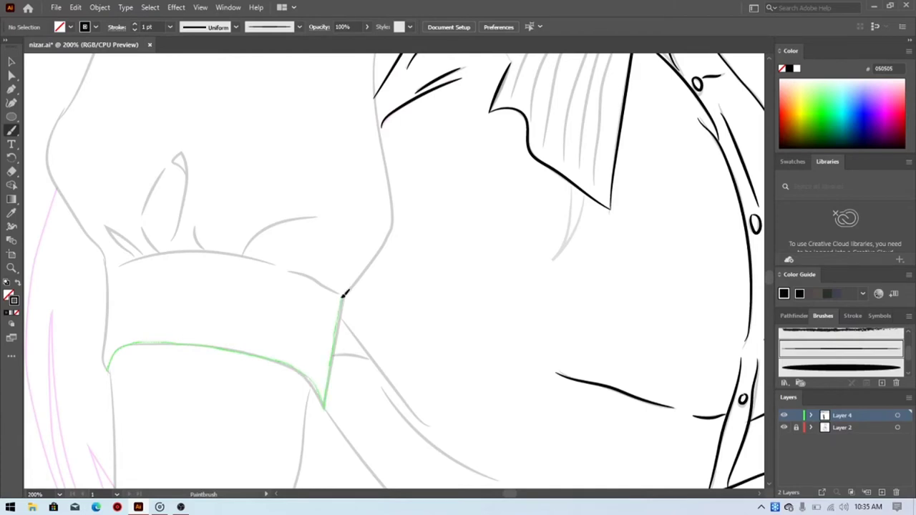
drag(343, 293, 343, 295)
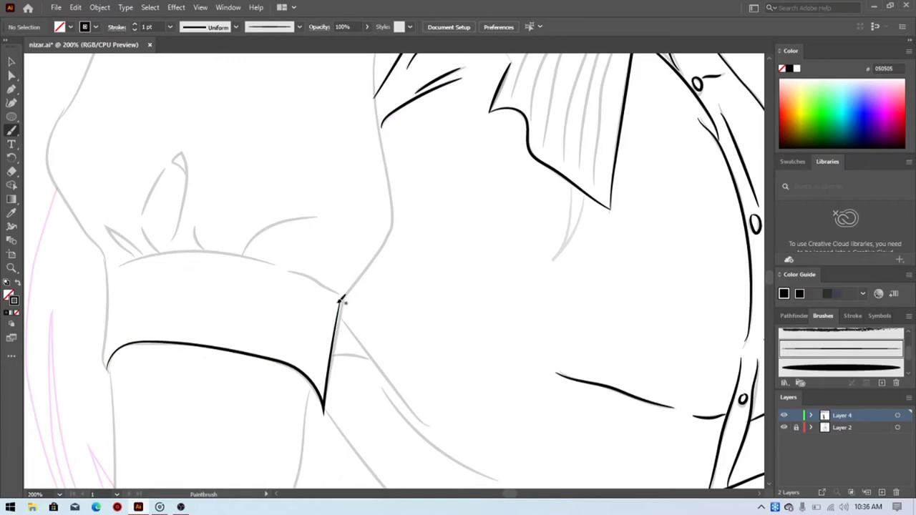
key(ctrl+z)
Step: Ink the left-hand cuff's upper seam in two strokes and the long curved fold rising from its right part
drag(339, 291, 279, 266)
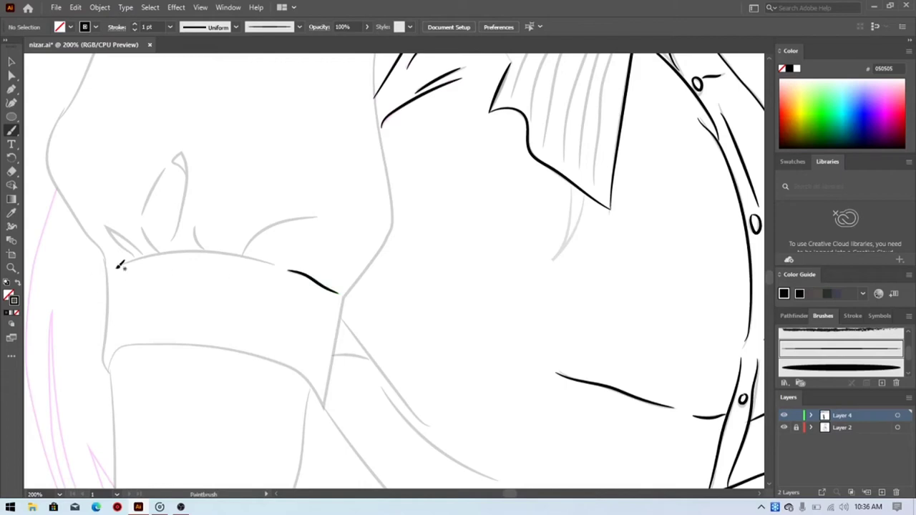
mouse_move(120, 264)
mouse_down()
mouse_move(207, 251)
mouse_move(272, 263)
mouse_up()
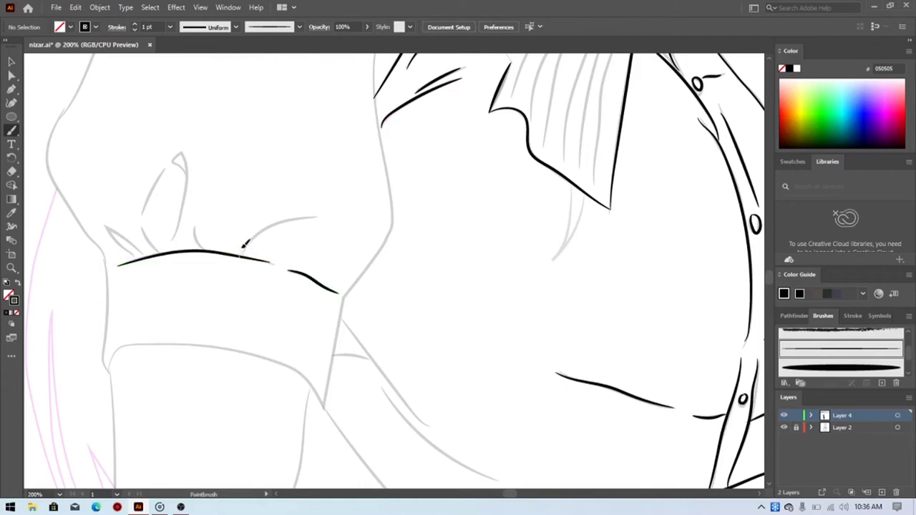
mouse_move(320, 213)
mouse_down()
mouse_move(251, 248)
mouse_move(256, 237)
mouse_move(318, 216)
mouse_up()
key(ctrl+z)
key(ctrl+z)
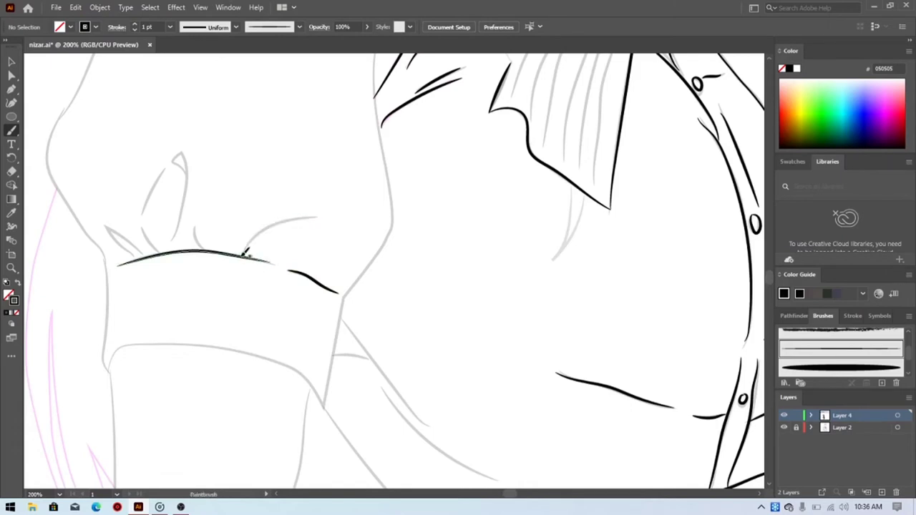
mouse_move(245, 254)
mouse_down()
mouse_move(262, 230)
mouse_move(323, 216)
mouse_up()
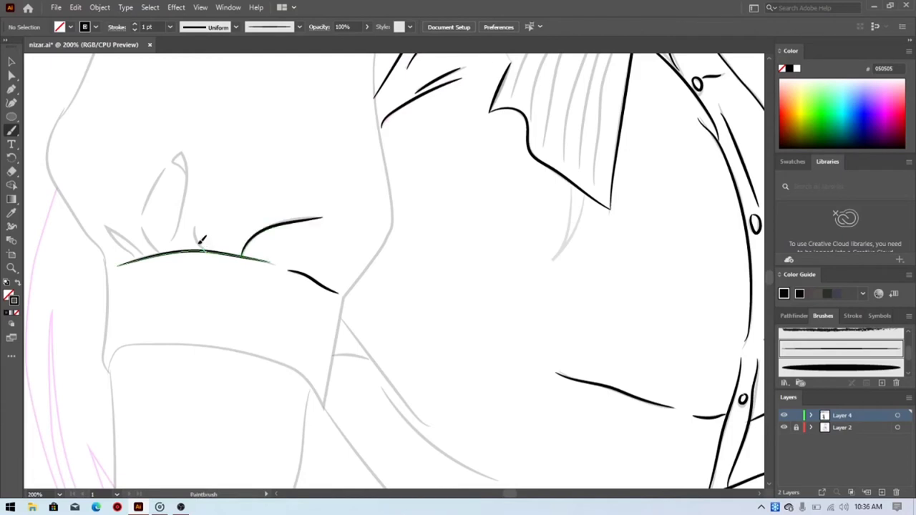
Step: Ink the short pleats above the cuff seam, the tall hooked fold and the pointed fold near the sleeve's outer edge
mouse_move(195, 228)
mouse_down()
mouse_move(204, 250)
mouse_move(179, 226)
mouse_move(190, 187)
mouse_move(181, 149)
mouse_move(174, 161)
mouse_move(190, 176)
mouse_up()
key(ctrl+z)
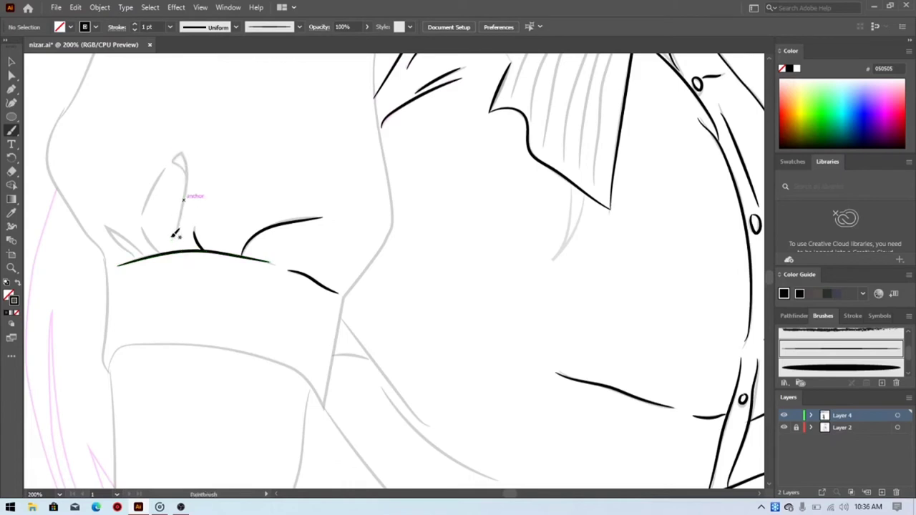
mouse_move(172, 237)
mouse_down()
mouse_move(182, 152)
mouse_move(173, 159)
mouse_move(190, 168)
mouse_move(191, 188)
mouse_move(178, 203)
mouse_up()
mouse_move(166, 169)
mouse_down()
mouse_move(148, 209)
mouse_move(151, 246)
mouse_move(107, 228)
mouse_move(141, 255)
mouse_up()
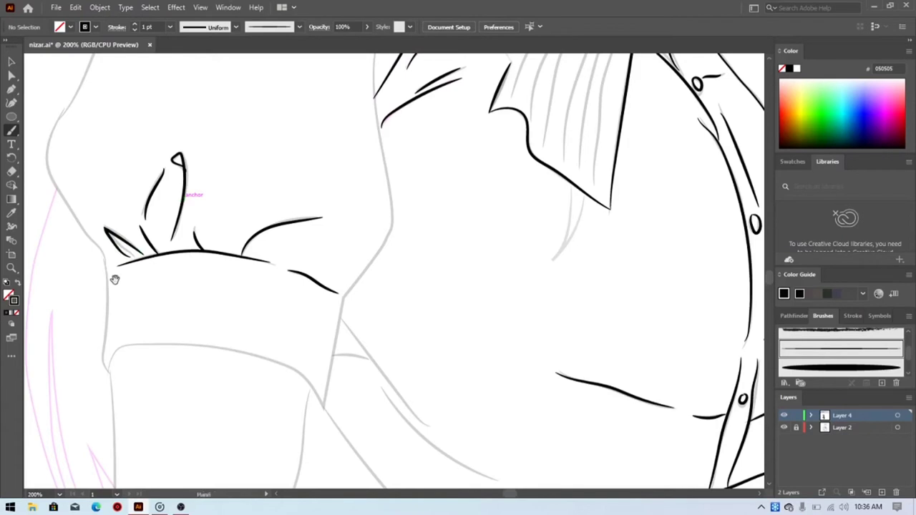
Step: Ink the curved folds on the left-hand sleeve's outer edge and the shoulder line from there up to the hair strand
drag(113, 276, 370, 288)
drag(321, 212, 312, 411)
drag(427, 93, 421, 194)
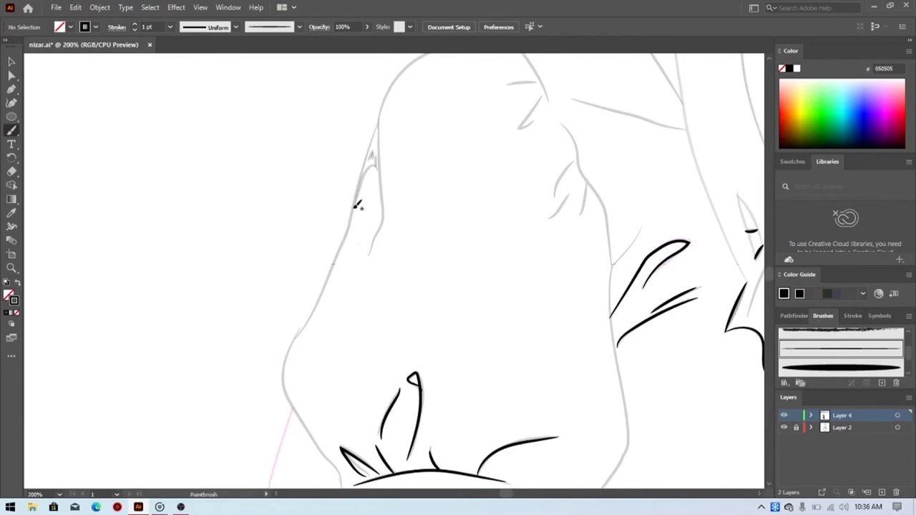
mouse_move(354, 207)
mouse_down()
mouse_move(369, 168)
mouse_move(381, 184)
mouse_move(367, 263)
mouse_up()
mouse_move(380, 179)
mouse_down()
mouse_move(379, 120)
mouse_move(396, 80)
mouse_move(442, 86)
mouse_move(378, 236)
mouse_up()
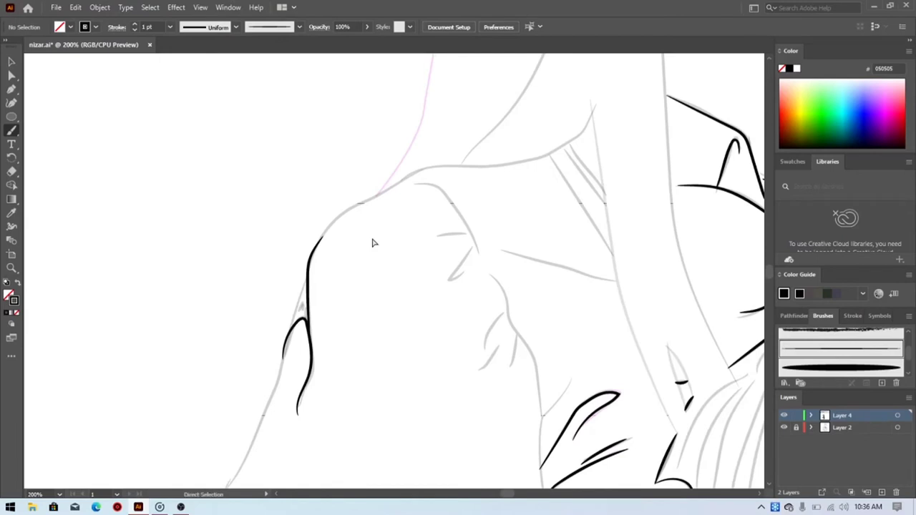
key(ctrl+z)
mouse_move(310, 311)
mouse_down()
mouse_move(313, 255)
mouse_move(339, 214)
mouse_move(412, 176)
mouse_move(492, 165)
mouse_move(594, 113)
mouse_up()
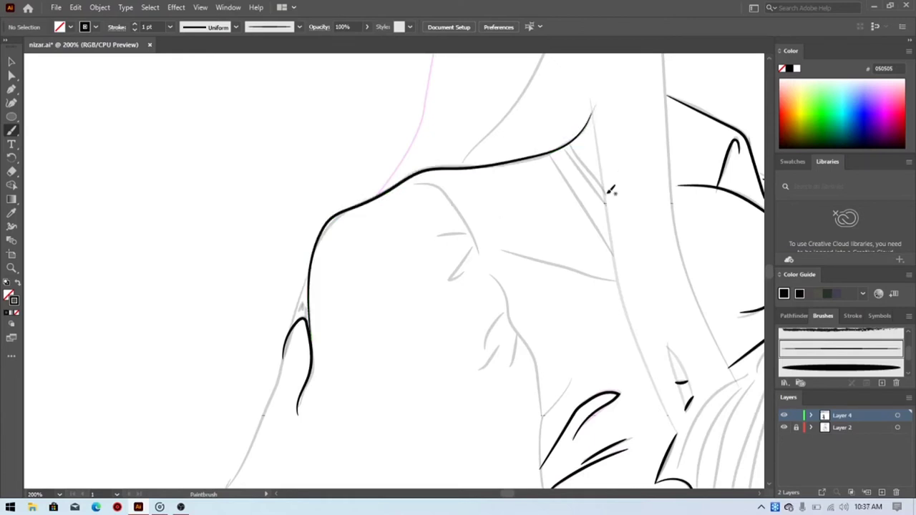
Step: Ink the three slanted strokes below the shoulder line beside the hair strand and the long chest crease beneath them
drag(605, 191, 575, 140)
key(ctrl+z)
drag(607, 193, 574, 140)
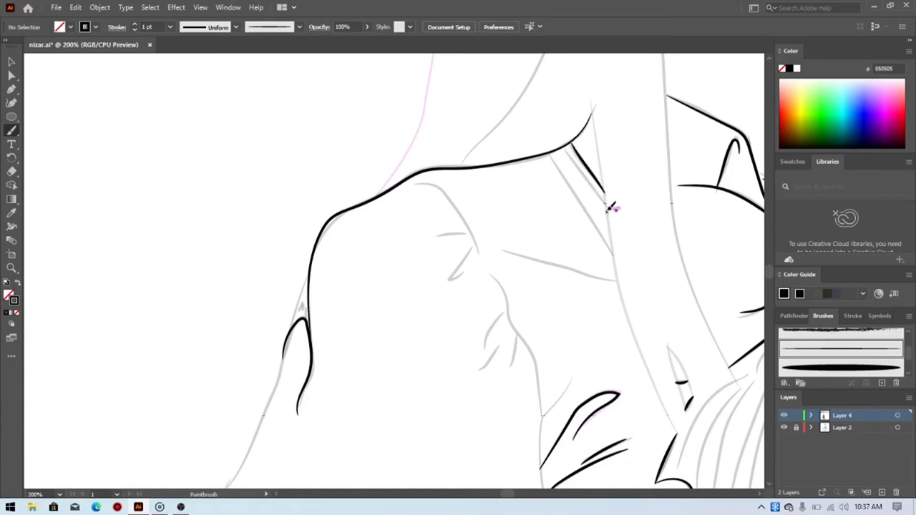
drag(607, 204, 563, 144)
drag(609, 252, 552, 153)
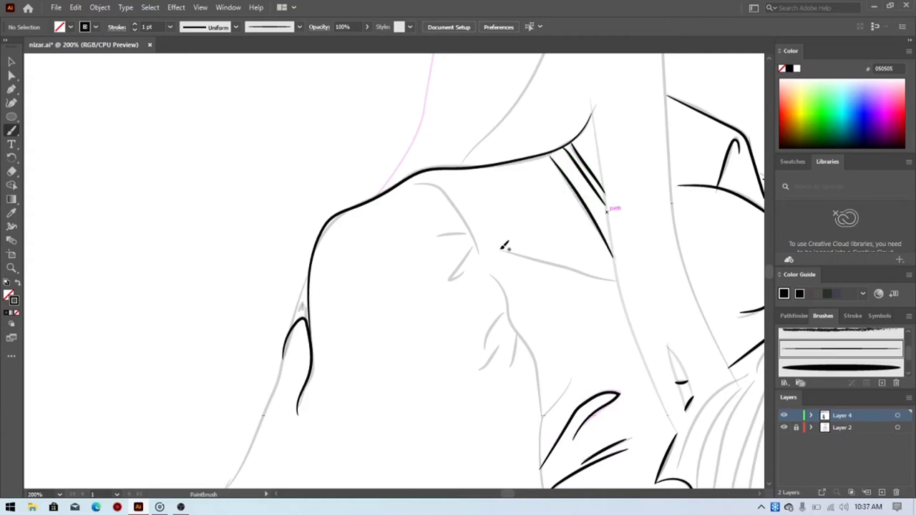
drag(501, 249, 610, 278)
mouse_move(639, 364)
mouse_down()
mouse_move(477, 278)
mouse_move(446, 273)
mouse_up()
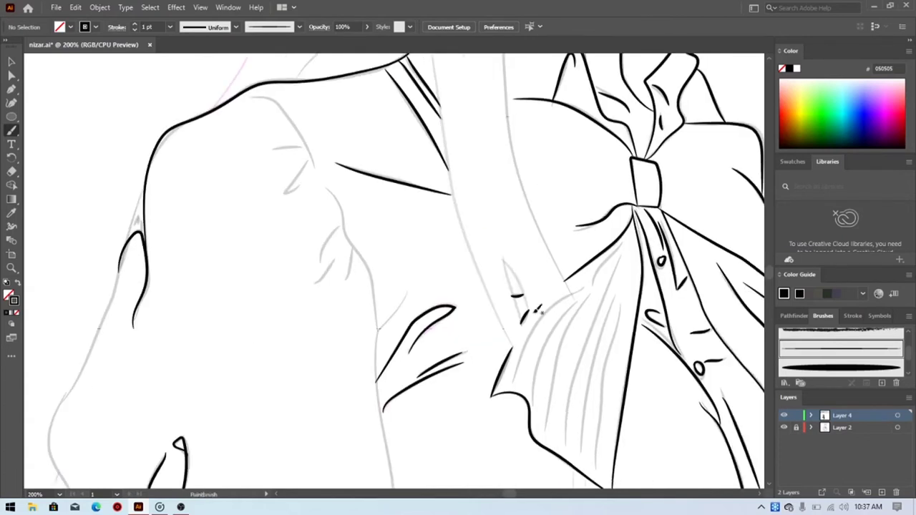
drag(533, 318, 527, 327)
key(ctrl+z)
Step: Trace the left-hand cuff's inner edge with the Pen tool and continue around the sleeve's bulge up to the paired chest folds
key(space)
drag(451, 367, 573, 151)
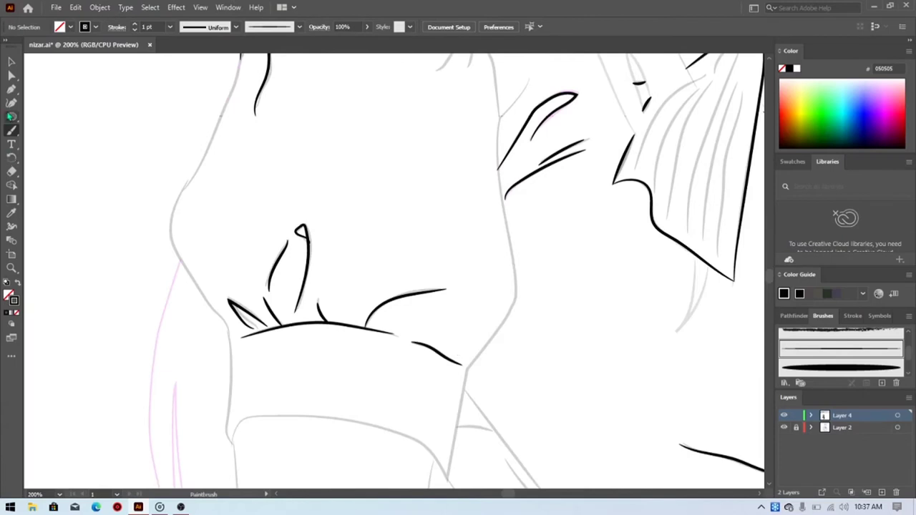
click(12, 88)
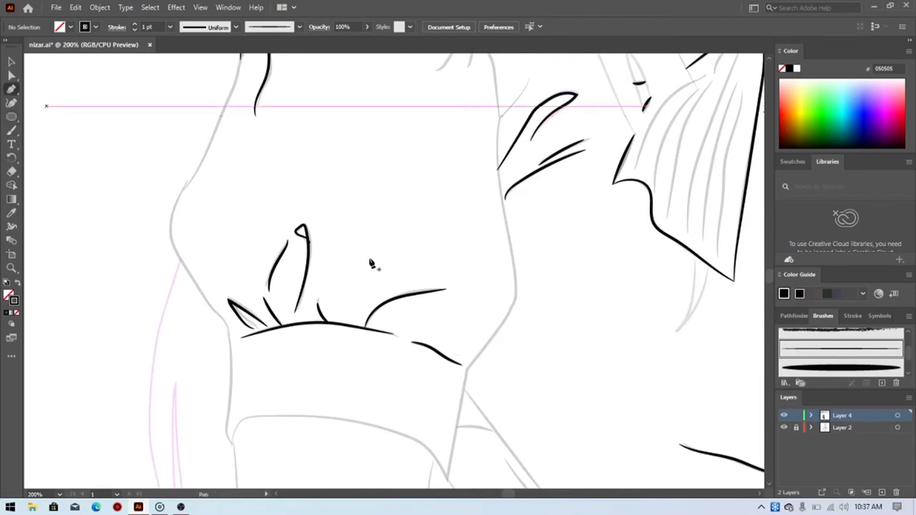
click(446, 478)
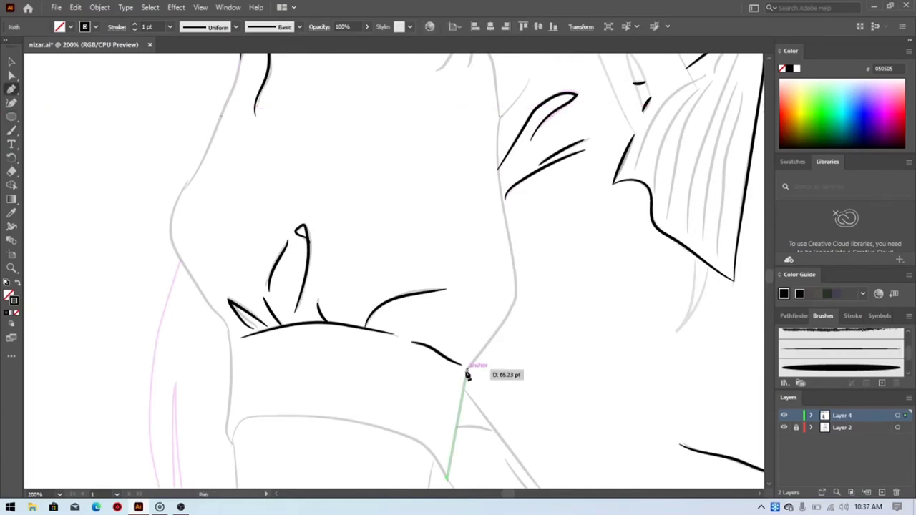
click(466, 370)
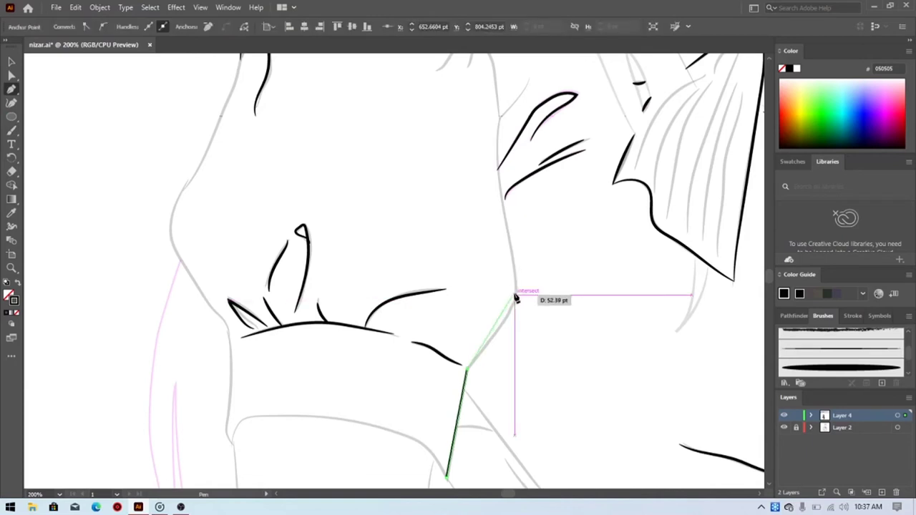
drag(515, 297, 514, 272)
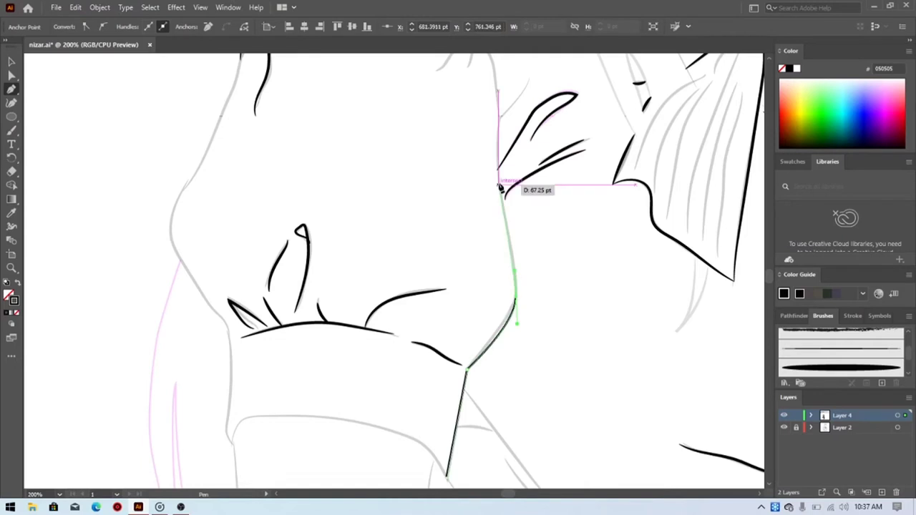
click(500, 178)
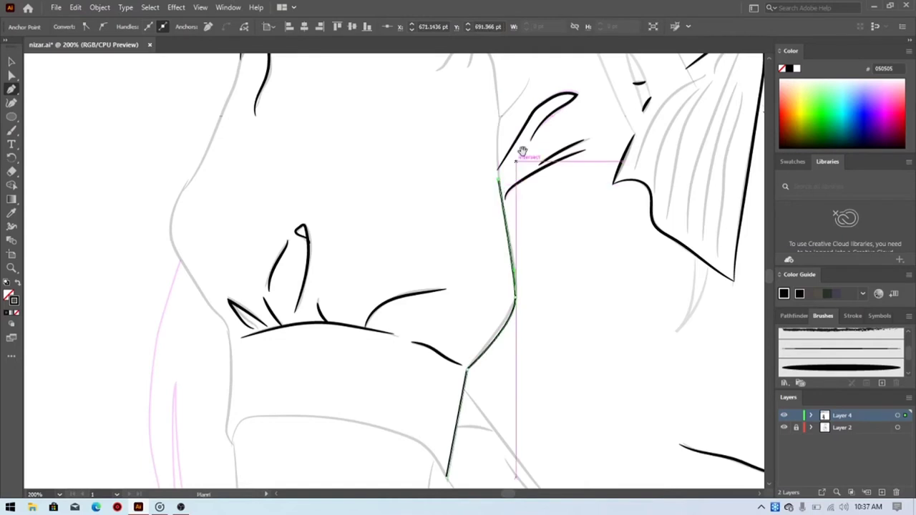
Step: Continue the pen path up the sleeve's inner edge, following its curves to the upper end of the sketched line near the armpit
drag(523, 152, 511, 200)
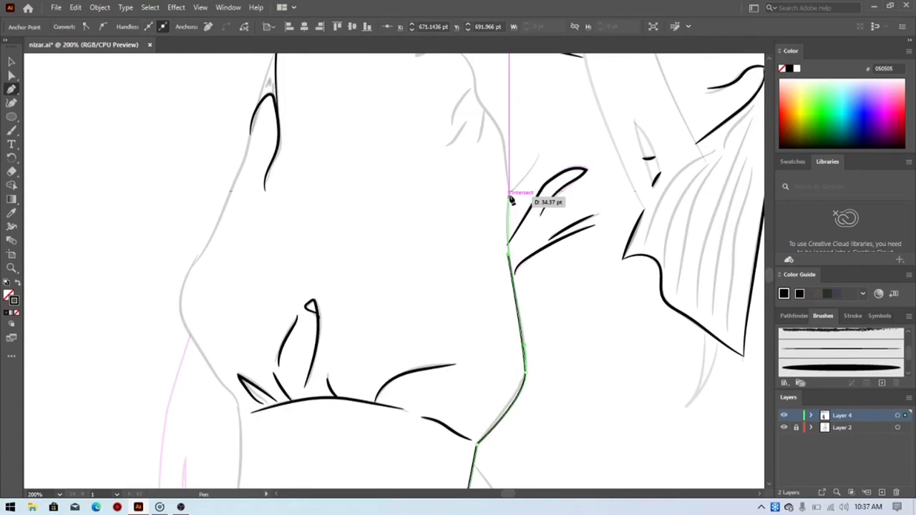
click(509, 195)
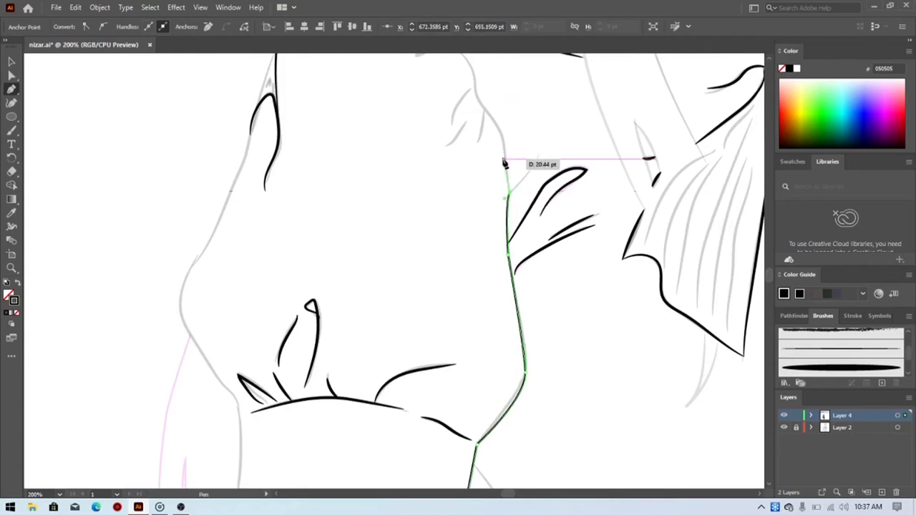
click(505, 151)
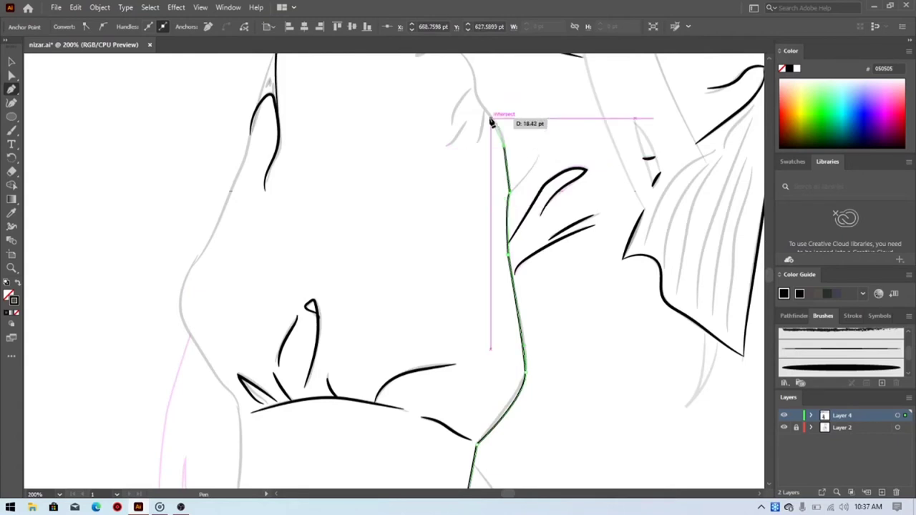
click(493, 111)
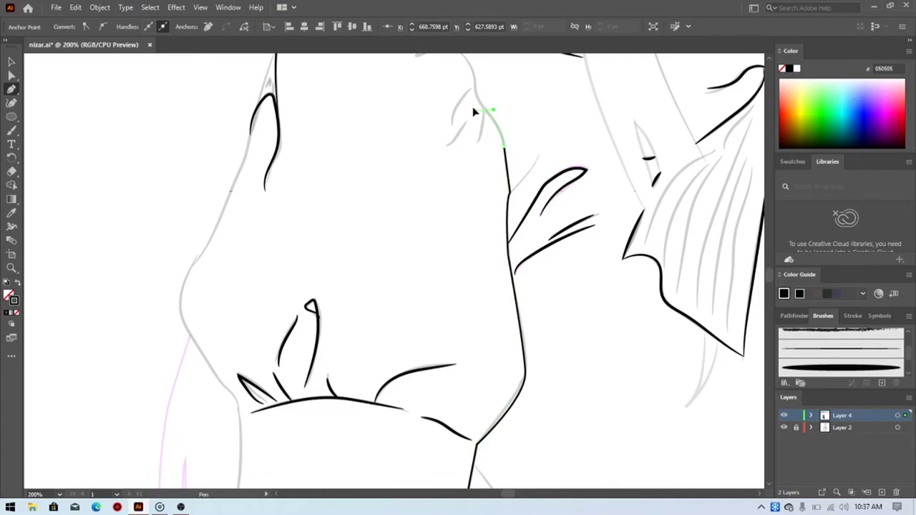
drag(473, 112, 508, 198)
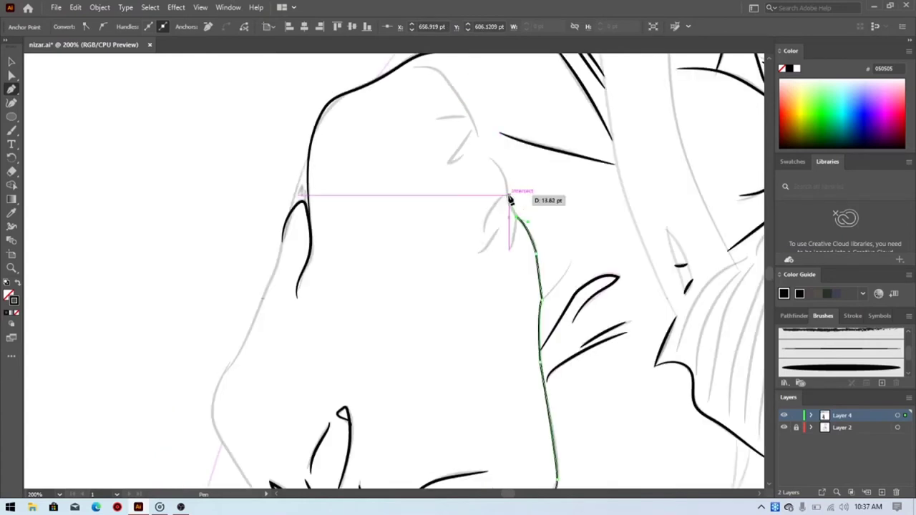
click(509, 178)
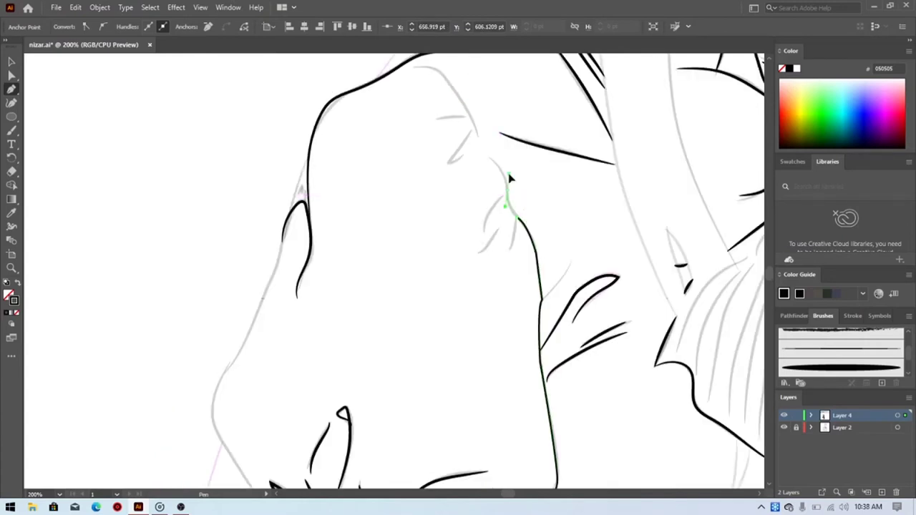
drag(490, 158, 466, 165)
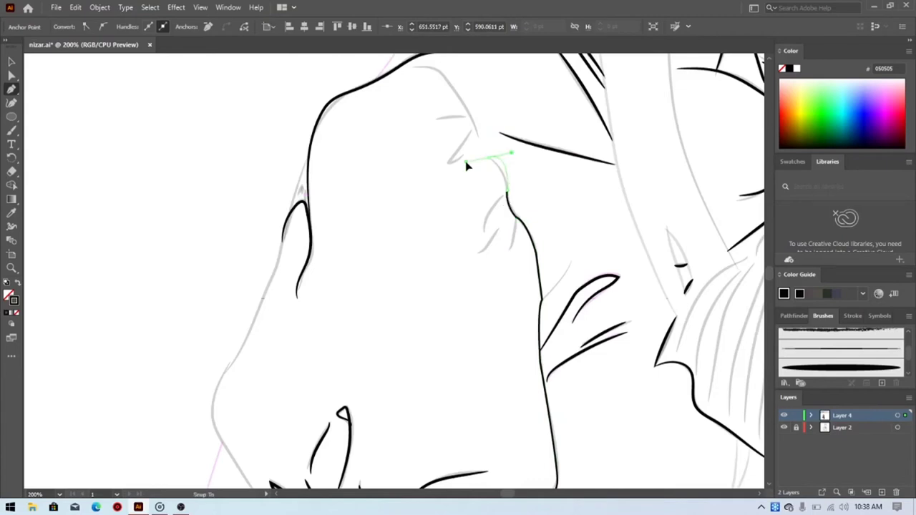
drag(466, 166, 466, 143)
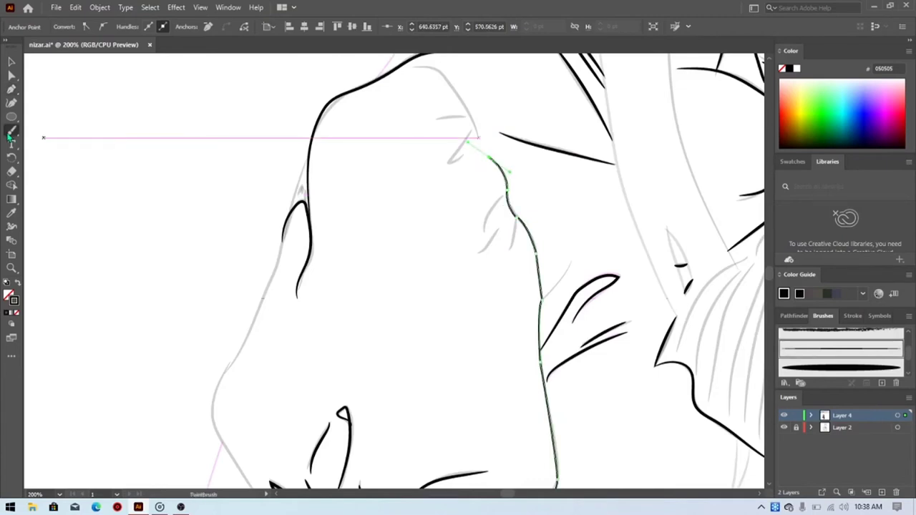
Step: Ink the three short creases beside the upper part of the sleeve's inner edge with the Paintbrush
key(b)
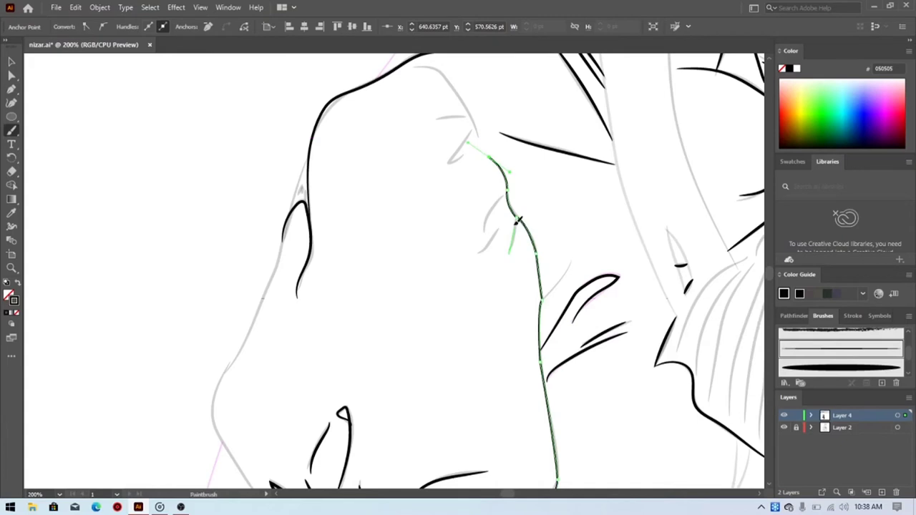
drag(479, 252, 503, 227)
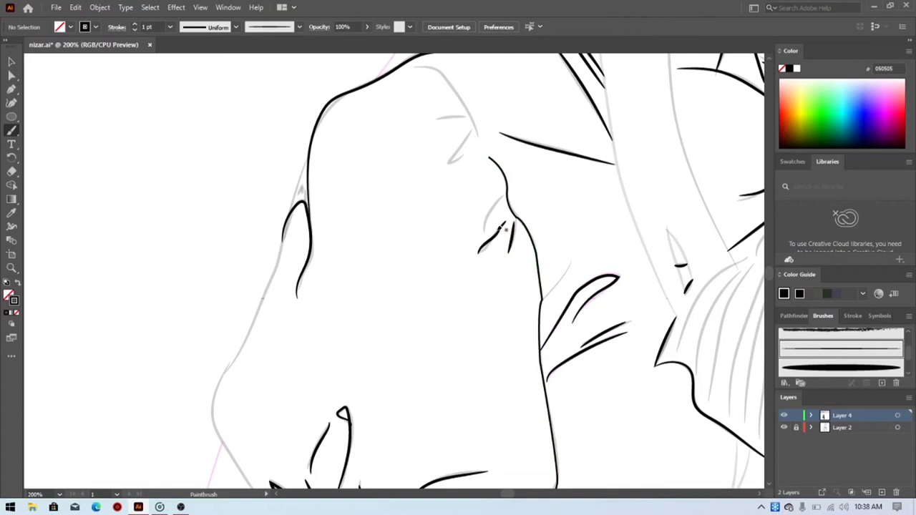
drag(497, 203, 485, 232)
Step: Ink the curved armhole line with the short creases beside it, and the slanted fold branching off the sleeve's inner edge
mouse_move(413, 68)
mouse_down()
mouse_move(478, 138)
mouse_move(439, 113)
mouse_up()
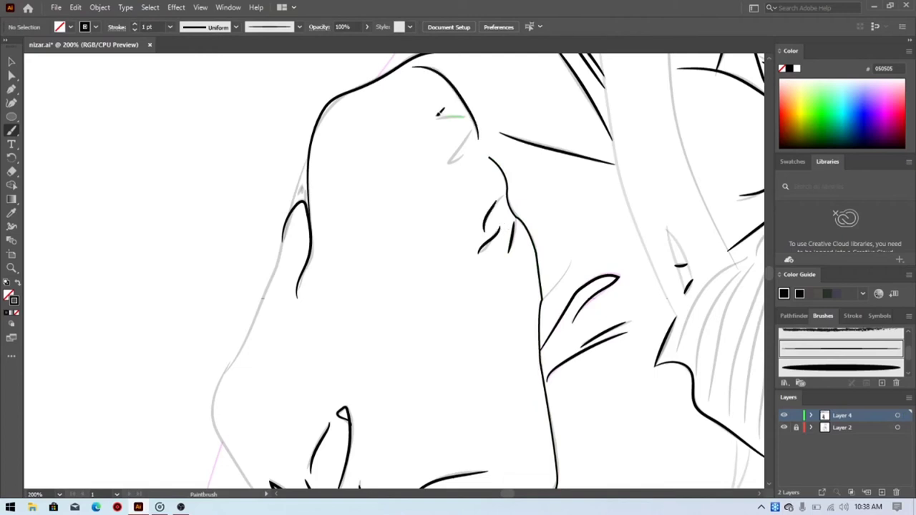
drag(438, 113, 433, 115)
drag(471, 132, 464, 153)
drag(467, 151, 464, 156)
drag(570, 258, 543, 300)
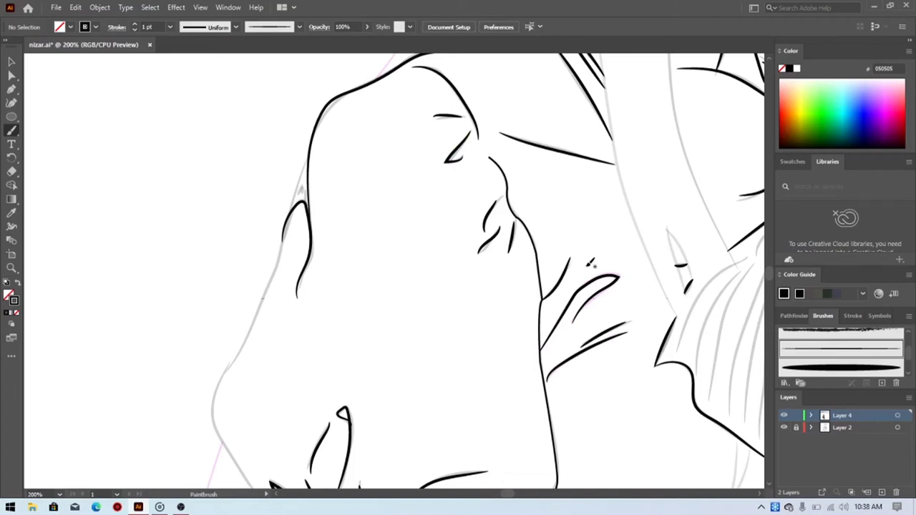
Step: Try to ink the left-hand cuff's curved lower edge with freehand Paintbrush strokes
scroll(591, 263, down, 4)
scroll(592, 264, left, 2)
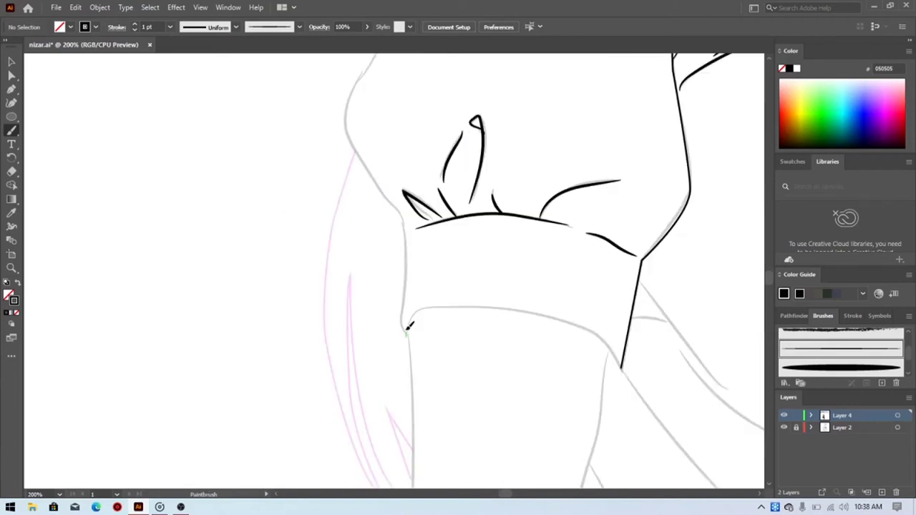
drag(408, 326, 429, 304)
drag(429, 304, 623, 366)
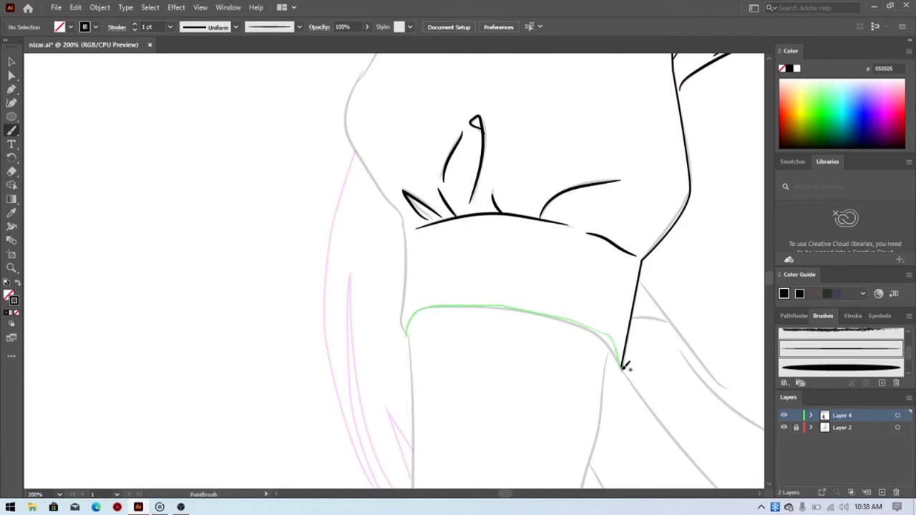
drag(623, 367, 506, 309)
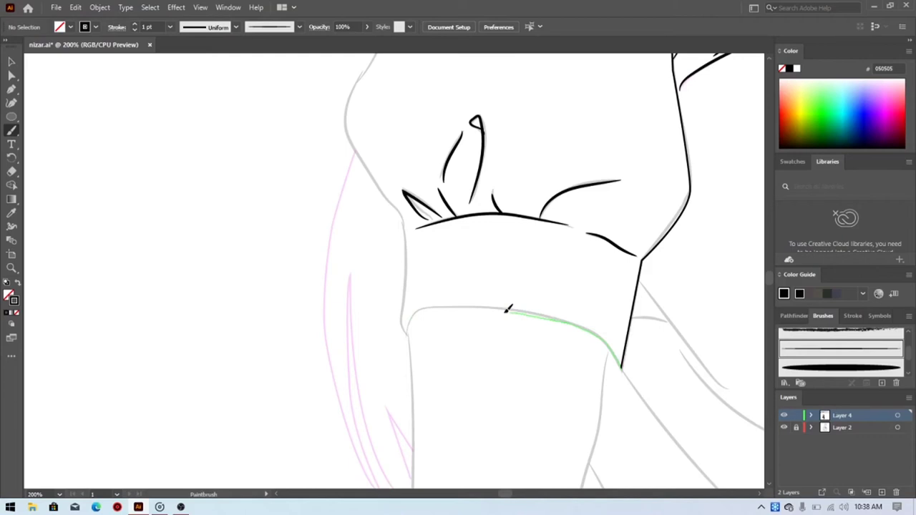
drag(508, 308, 410, 333)
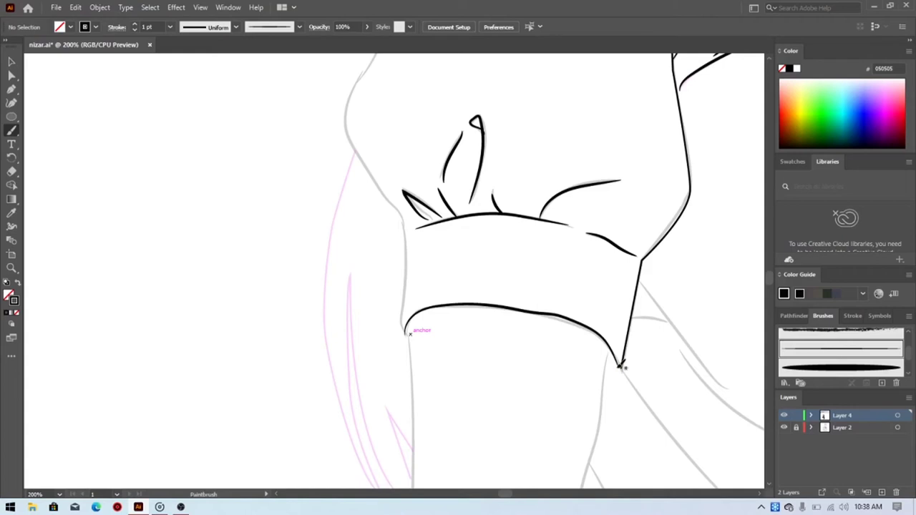
Step: Ink the left-hand cuff's lower edge in one stroke and move its outer end anchor onto the sketched corner
drag(621, 367, 412, 333)
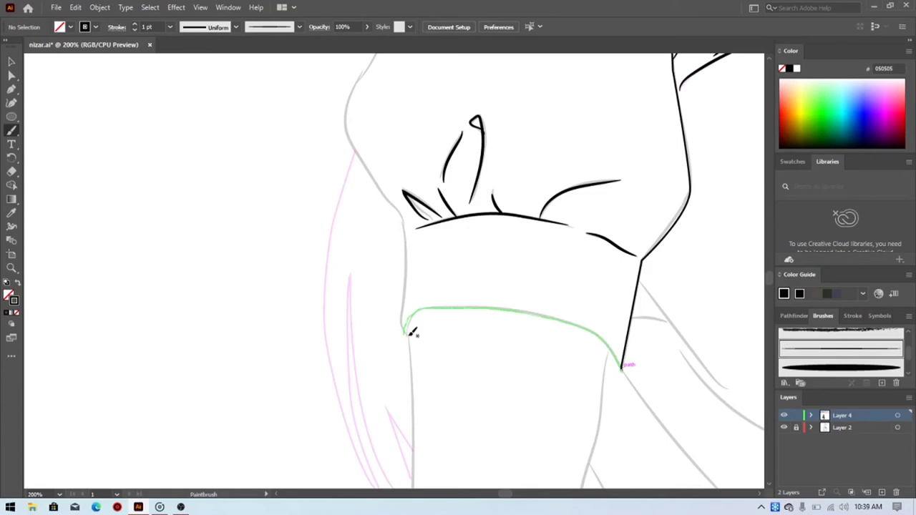
drag(412, 333, 413, 333)
key(a)
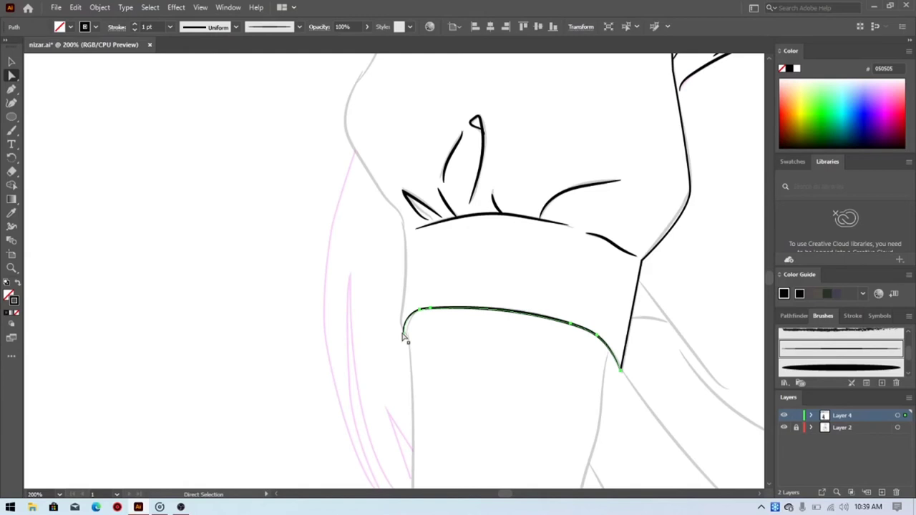
click(404, 339)
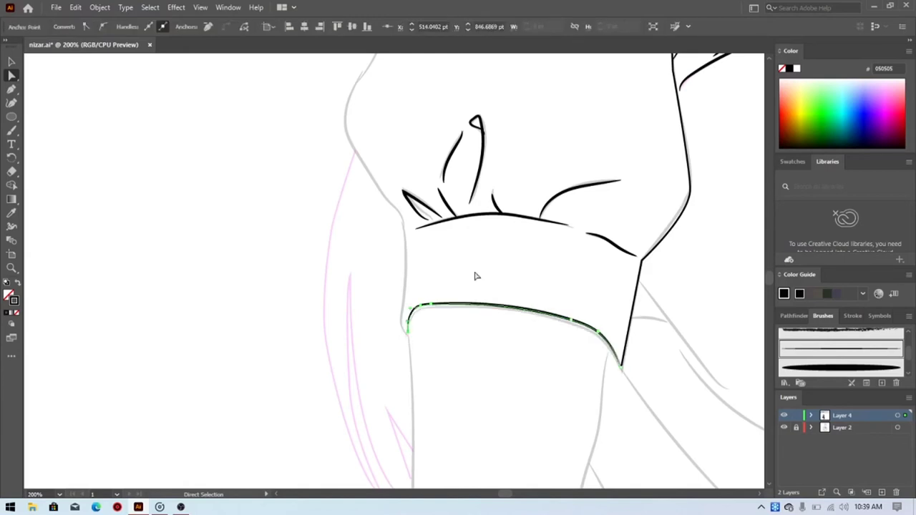
key(ctrl+shift+a)
key(b)
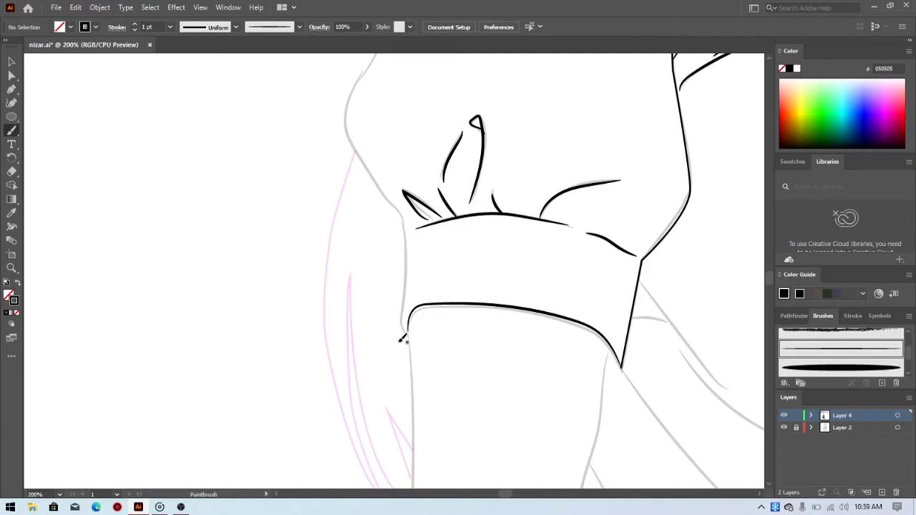
Step: Ink the sleeve's outer contour from the cuff's lower corner up to the hooked fold and extend it with the Pen tool to the shoulder line
scroll(401, 340, down, 1)
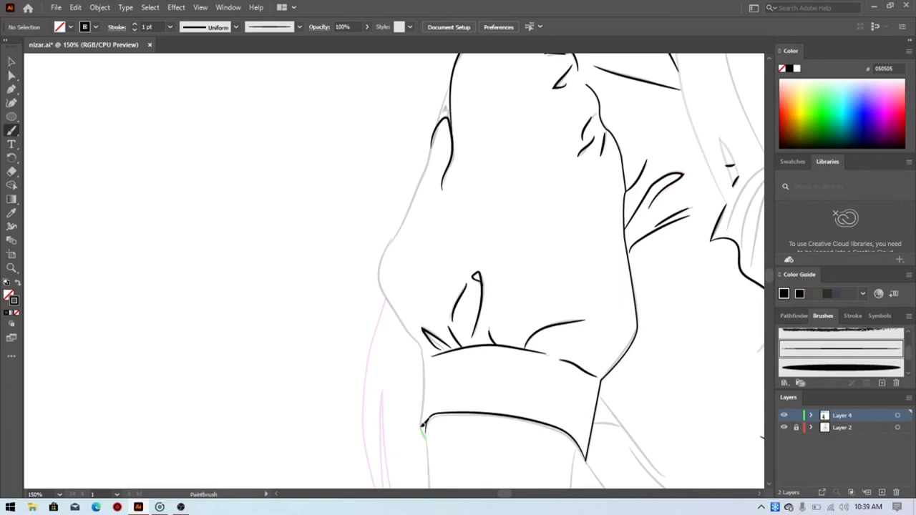
drag(423, 426, 444, 114)
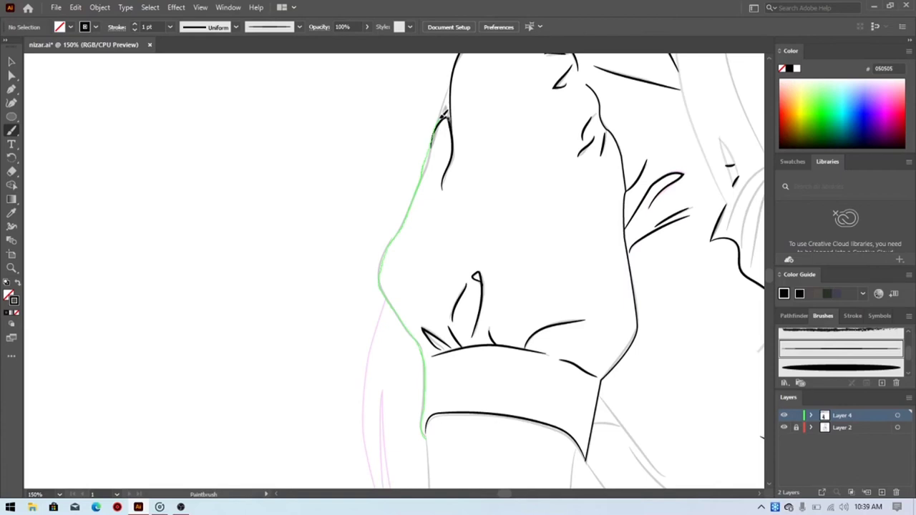
key(p)
click(449, 86)
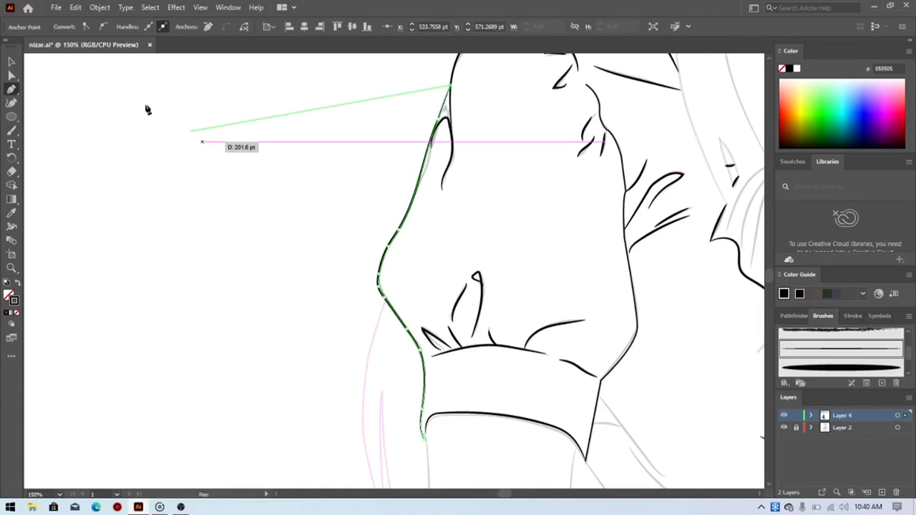
ctrl+click(148, 109)
key(b)
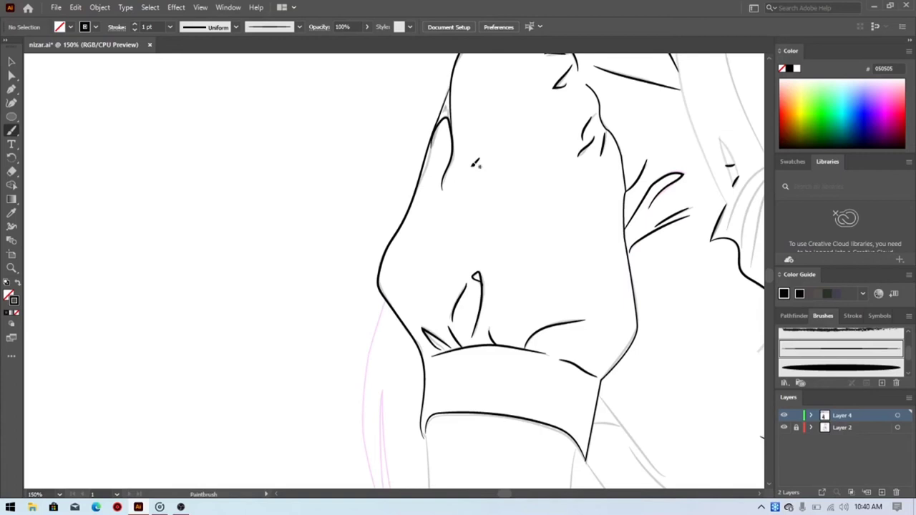
Step: Ink the forearm's edges below the left-hand cuff, running the inner line from the cuff down to the end of the sketched line
scroll(474, 164, down, 5)
drag(609, 106, 568, 272)
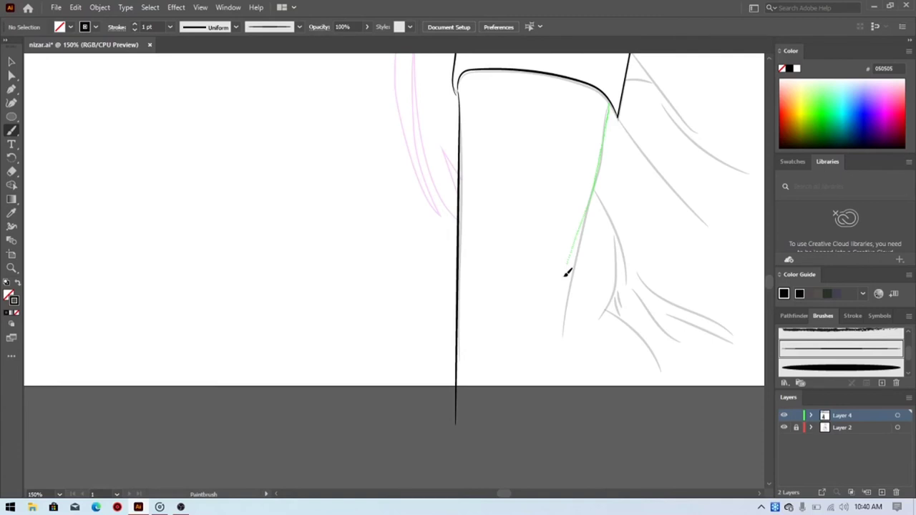
drag(567, 272, 563, 337)
key(p)
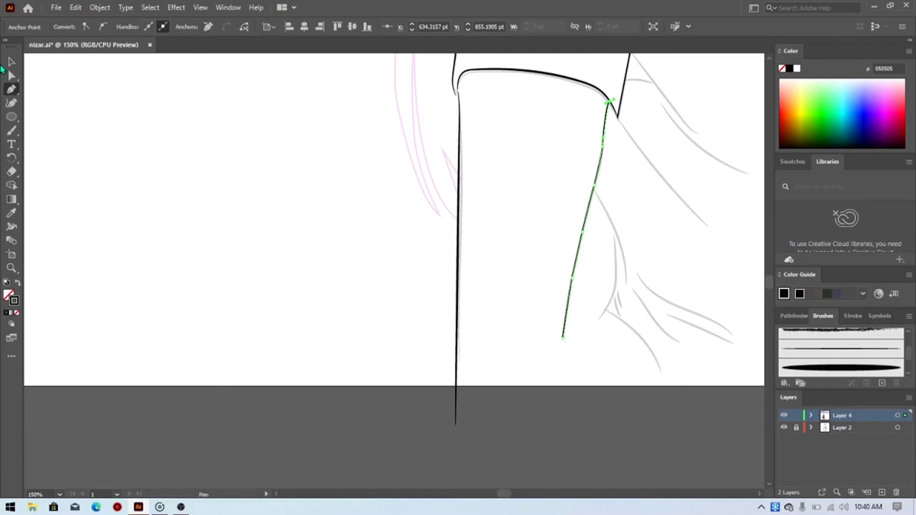
Step: Delete the forearm's overlong outer line and retrace it with the Pen tool from the cuff corner to the sketched line's lower end
click(12, 62)
click(459, 239)
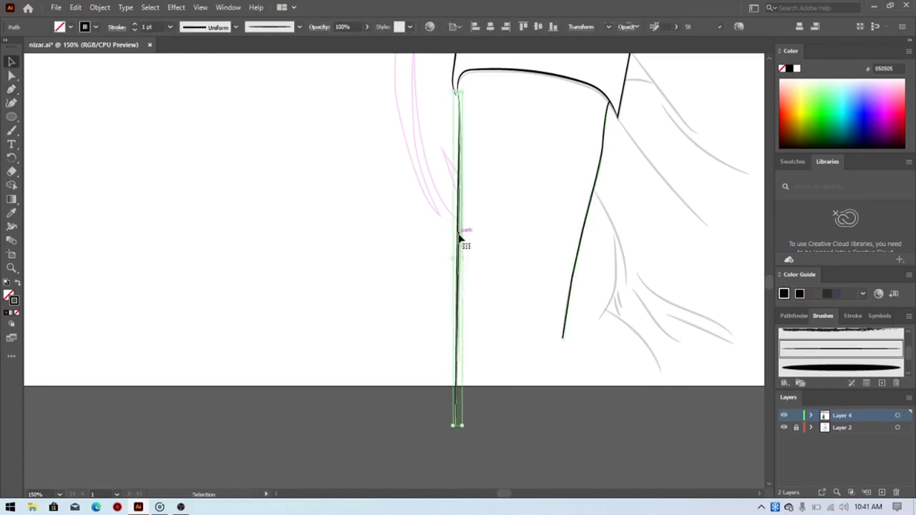
key(Delete)
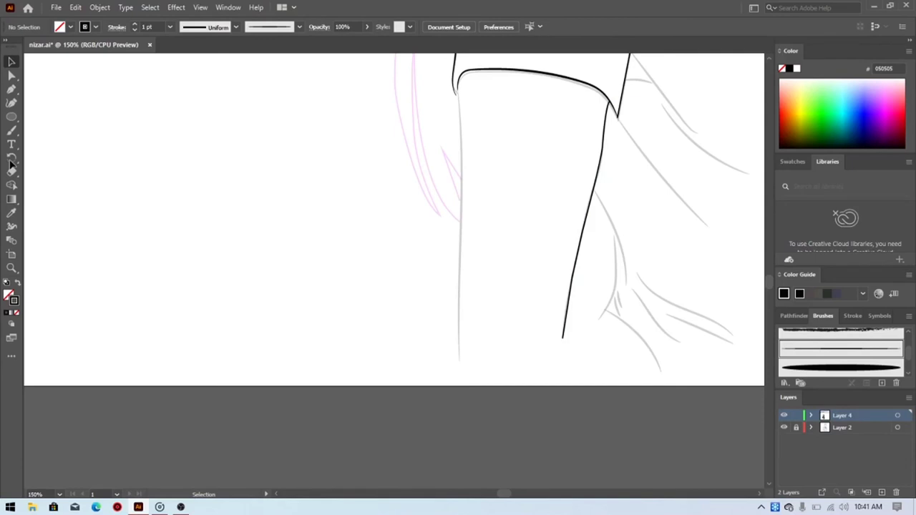
key(p)
key(ctrl+z)
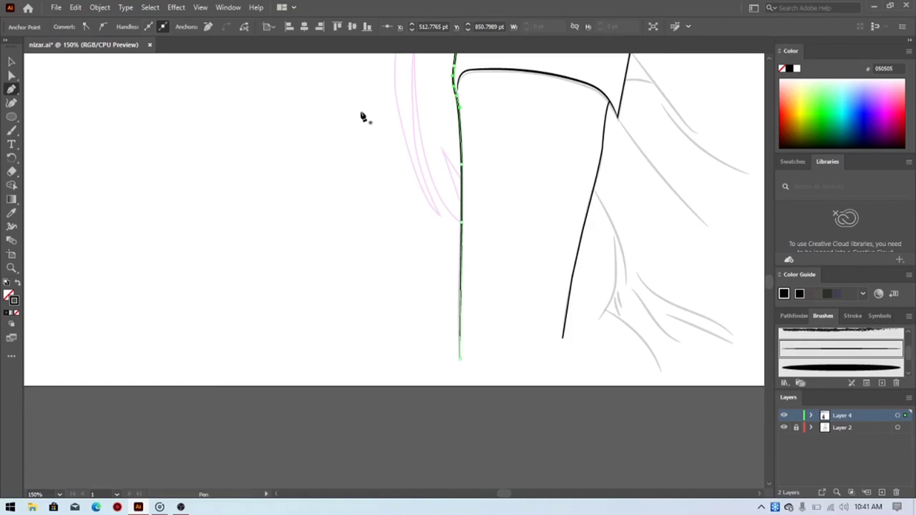
Step: Undo the curved segment last added to the fringe's pen path beside the left-hand eye
key(n)
scroll(444, 143, right, 3)
scroll(444, 143, down, 1)
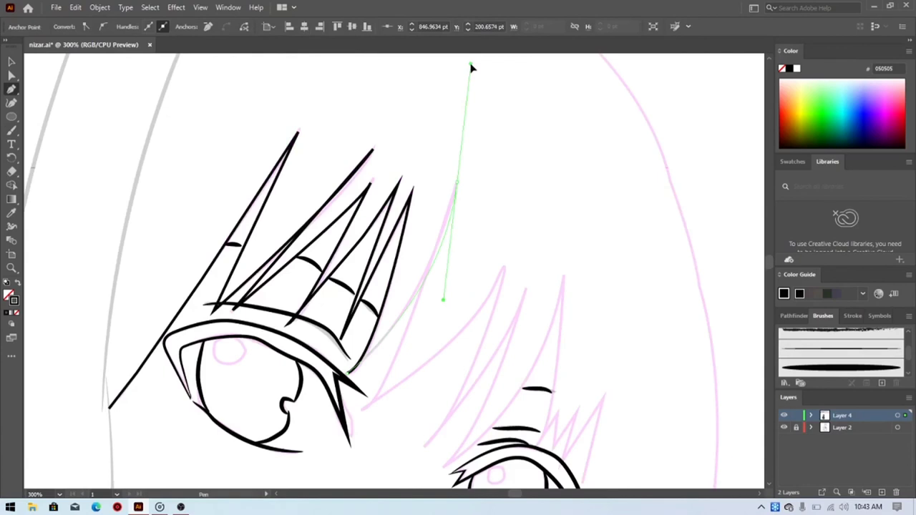
key(ctrl+z)
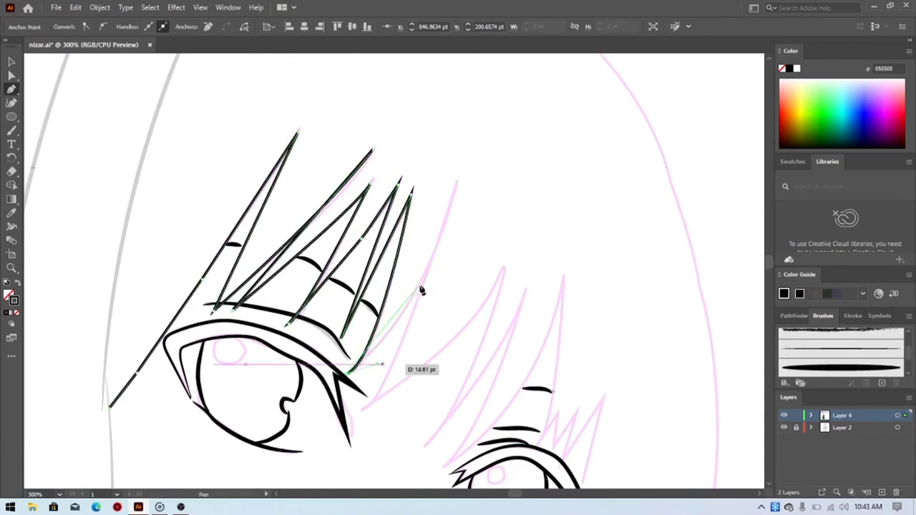